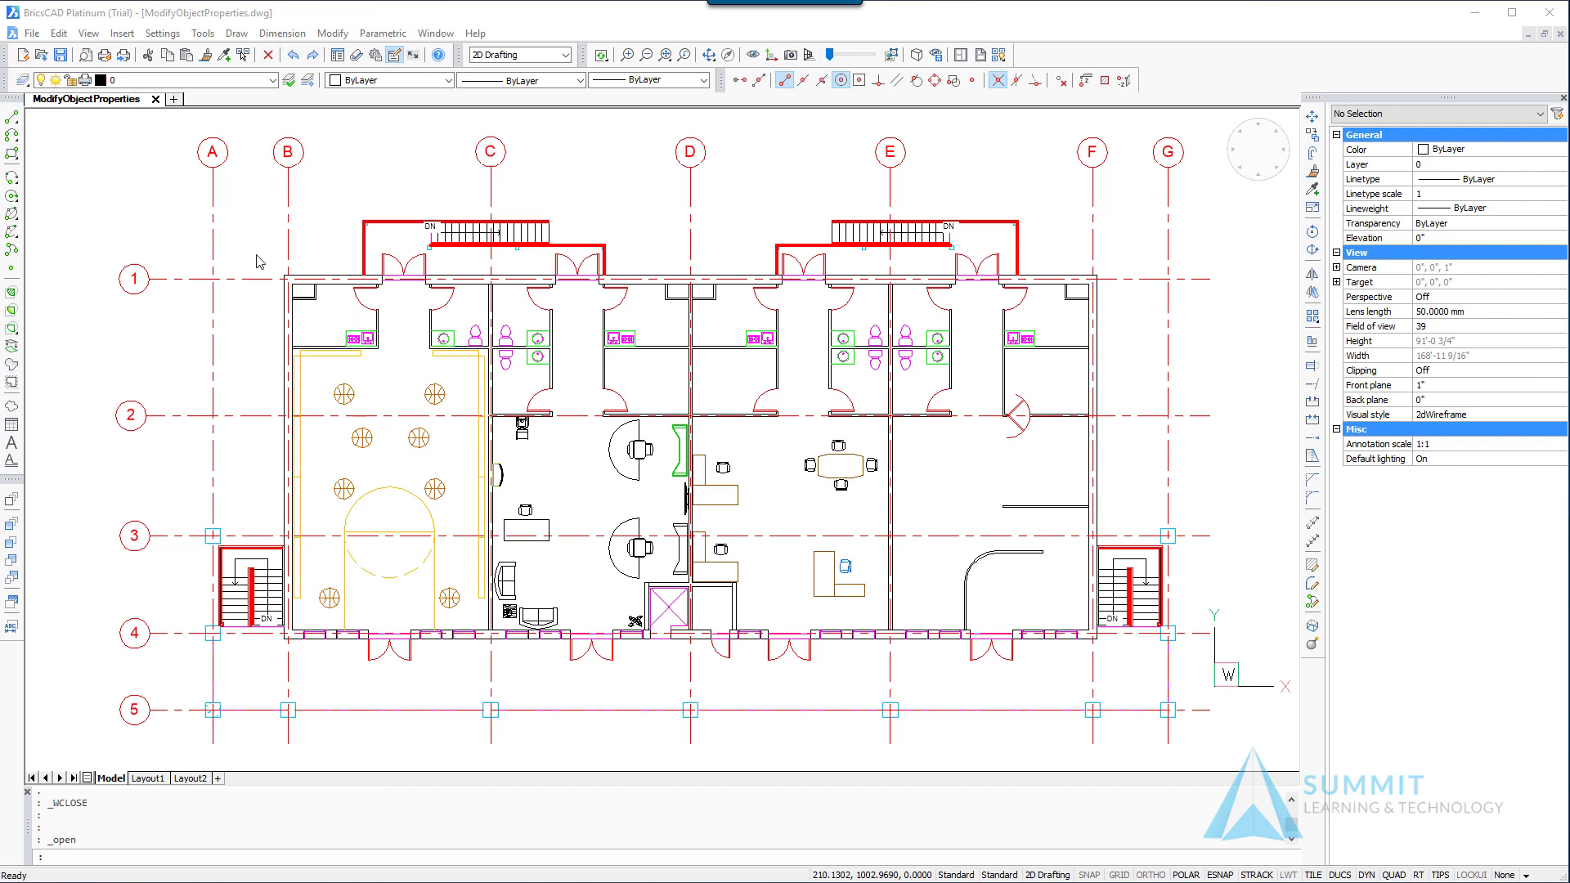
Freeze the S-GRID layer with LAYFRZ by picking grid line 1, hiding grid lines and bubbles
click(24, 84)
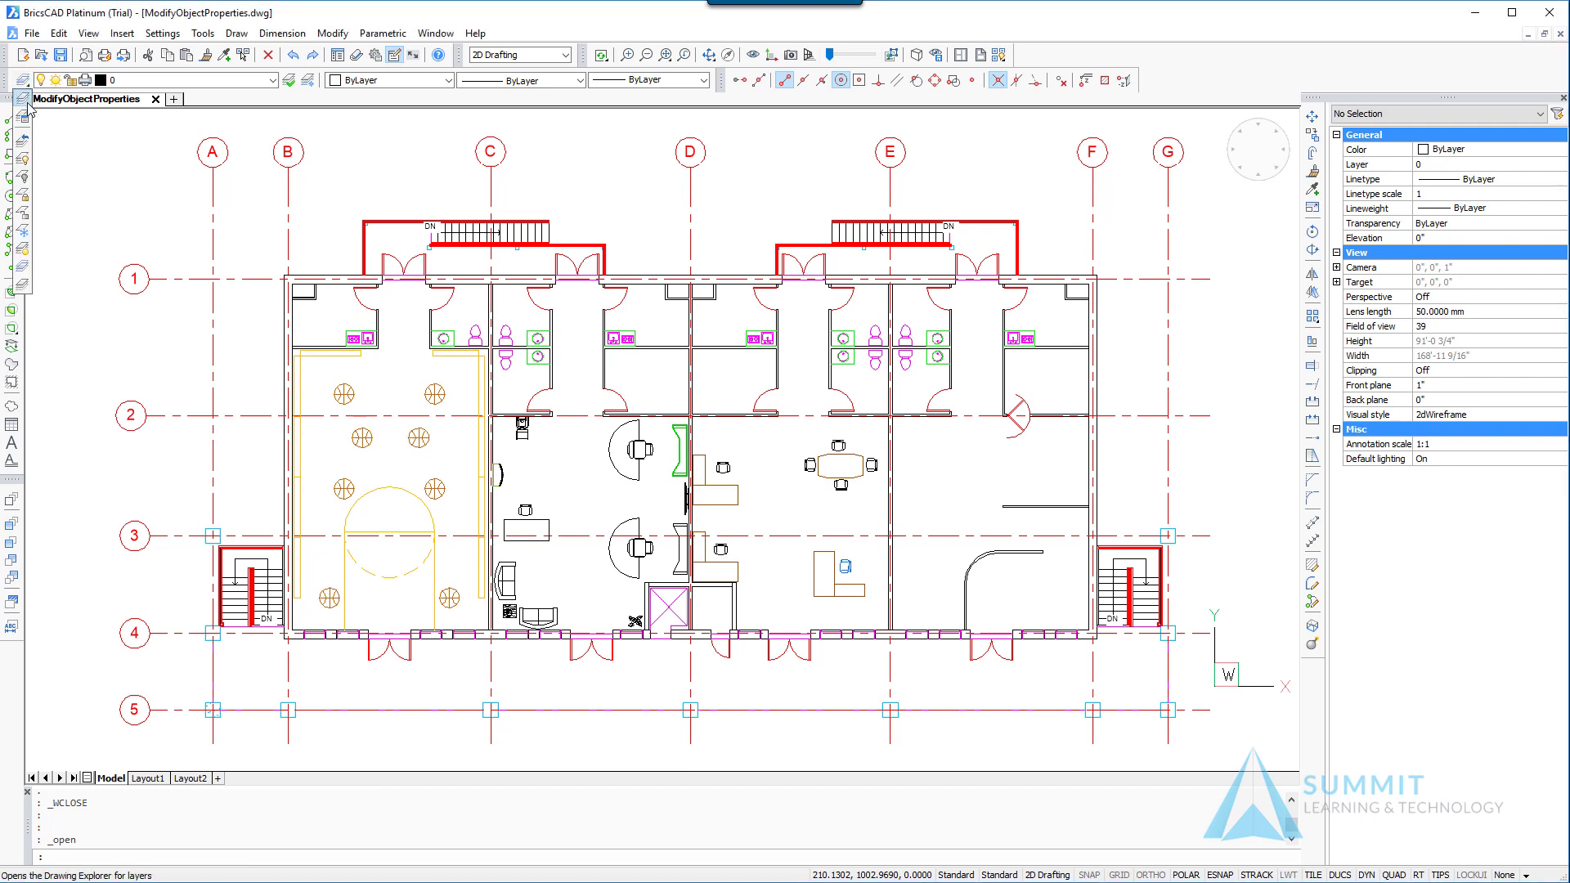
click(24, 237)
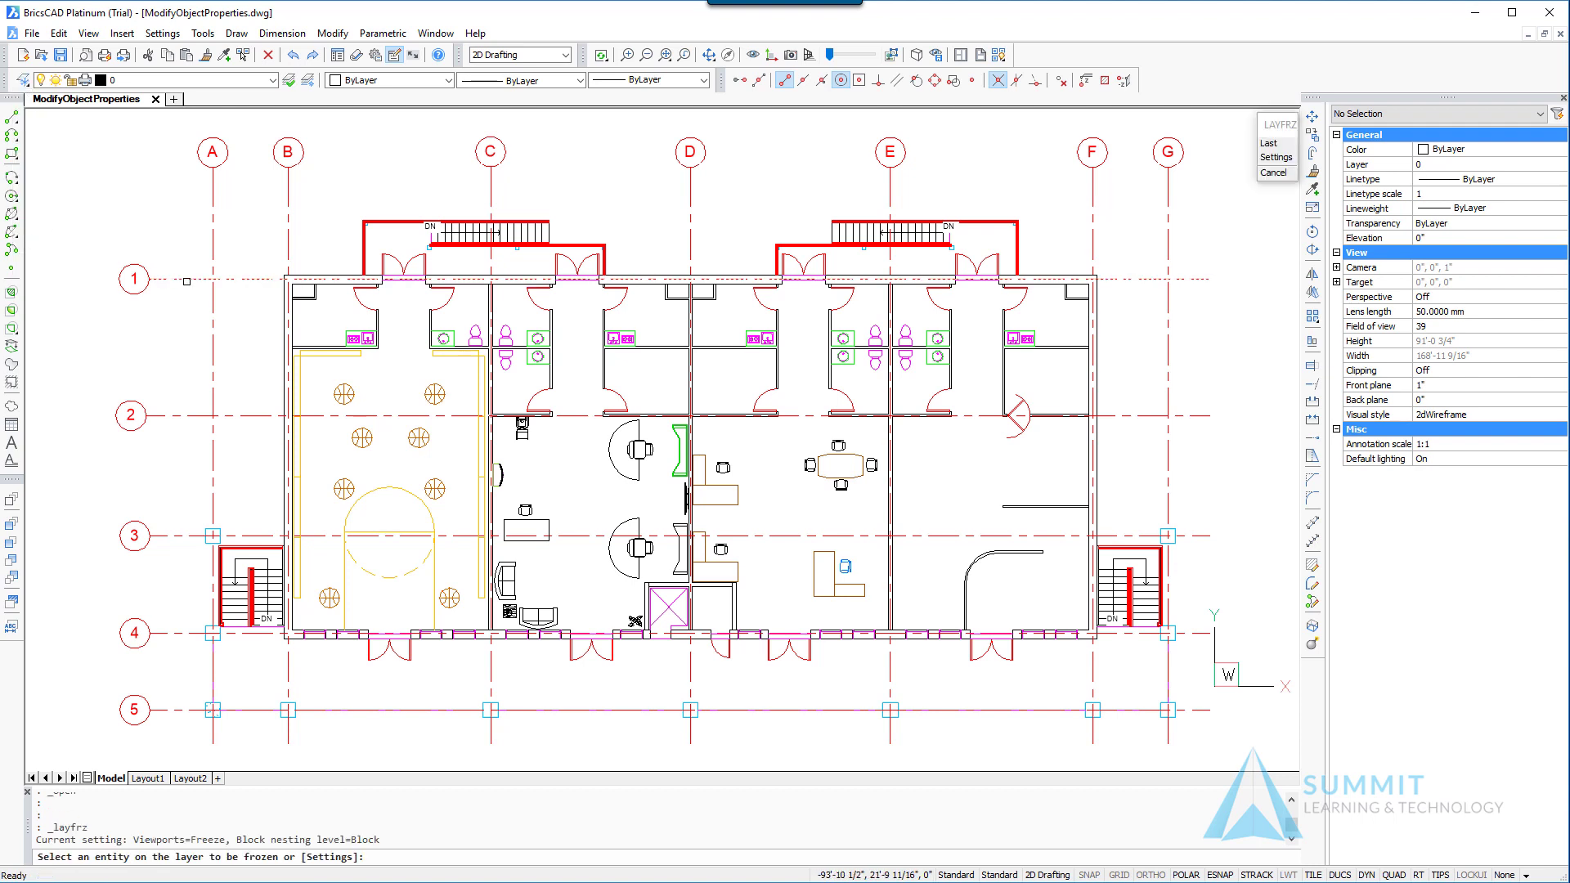
click(194, 280)
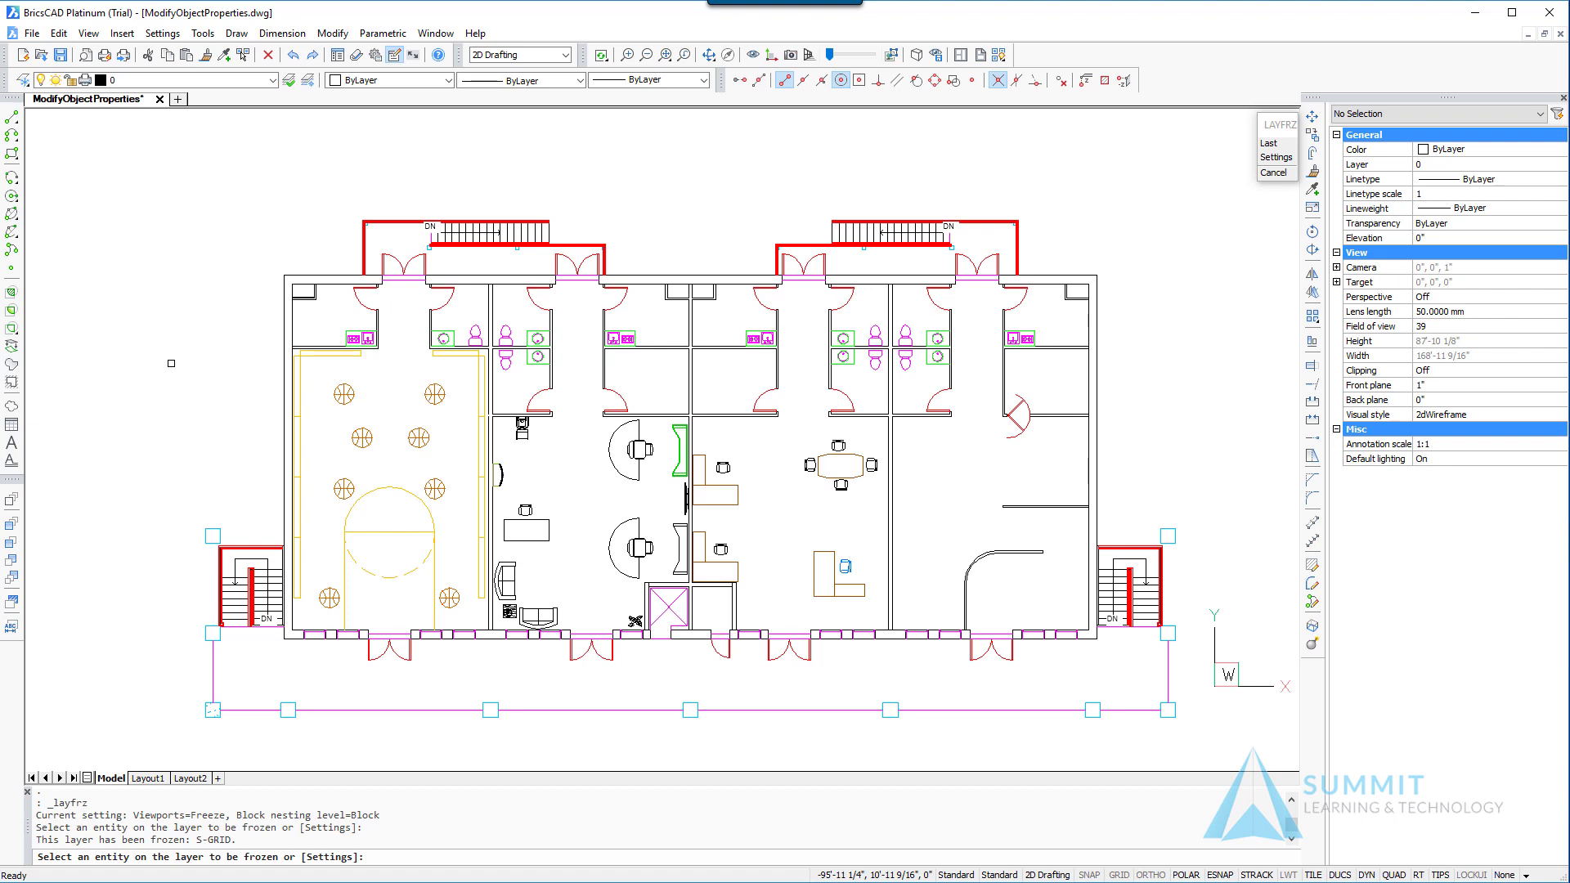
key(Return)
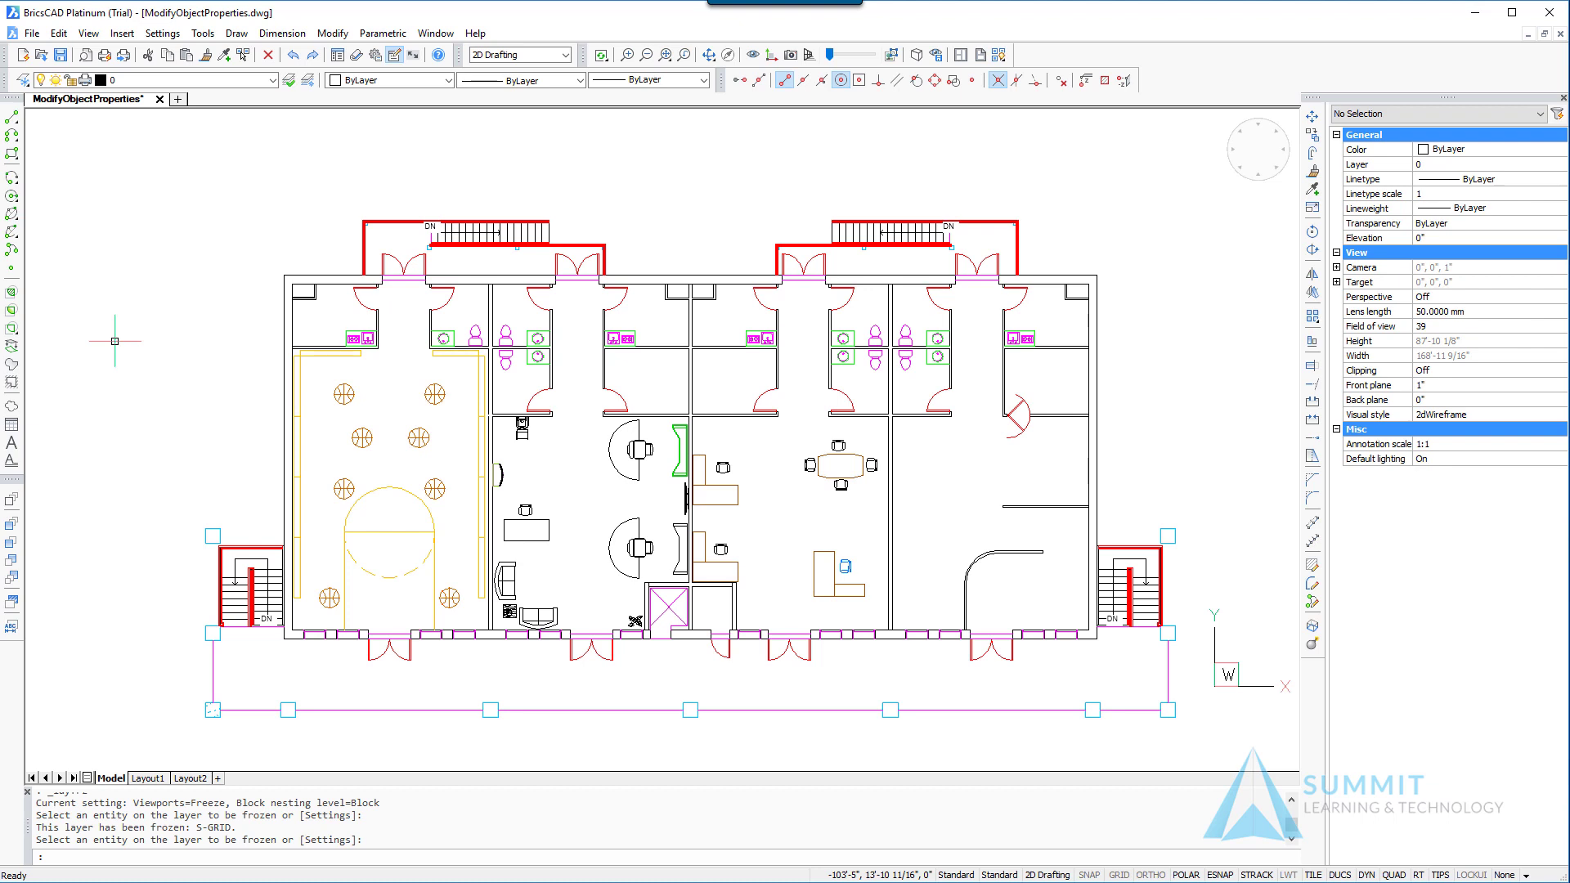
Isolate the I-WALL layer by picking an interior wall, with other layers set to Off and Vpfreeze
click(27, 83)
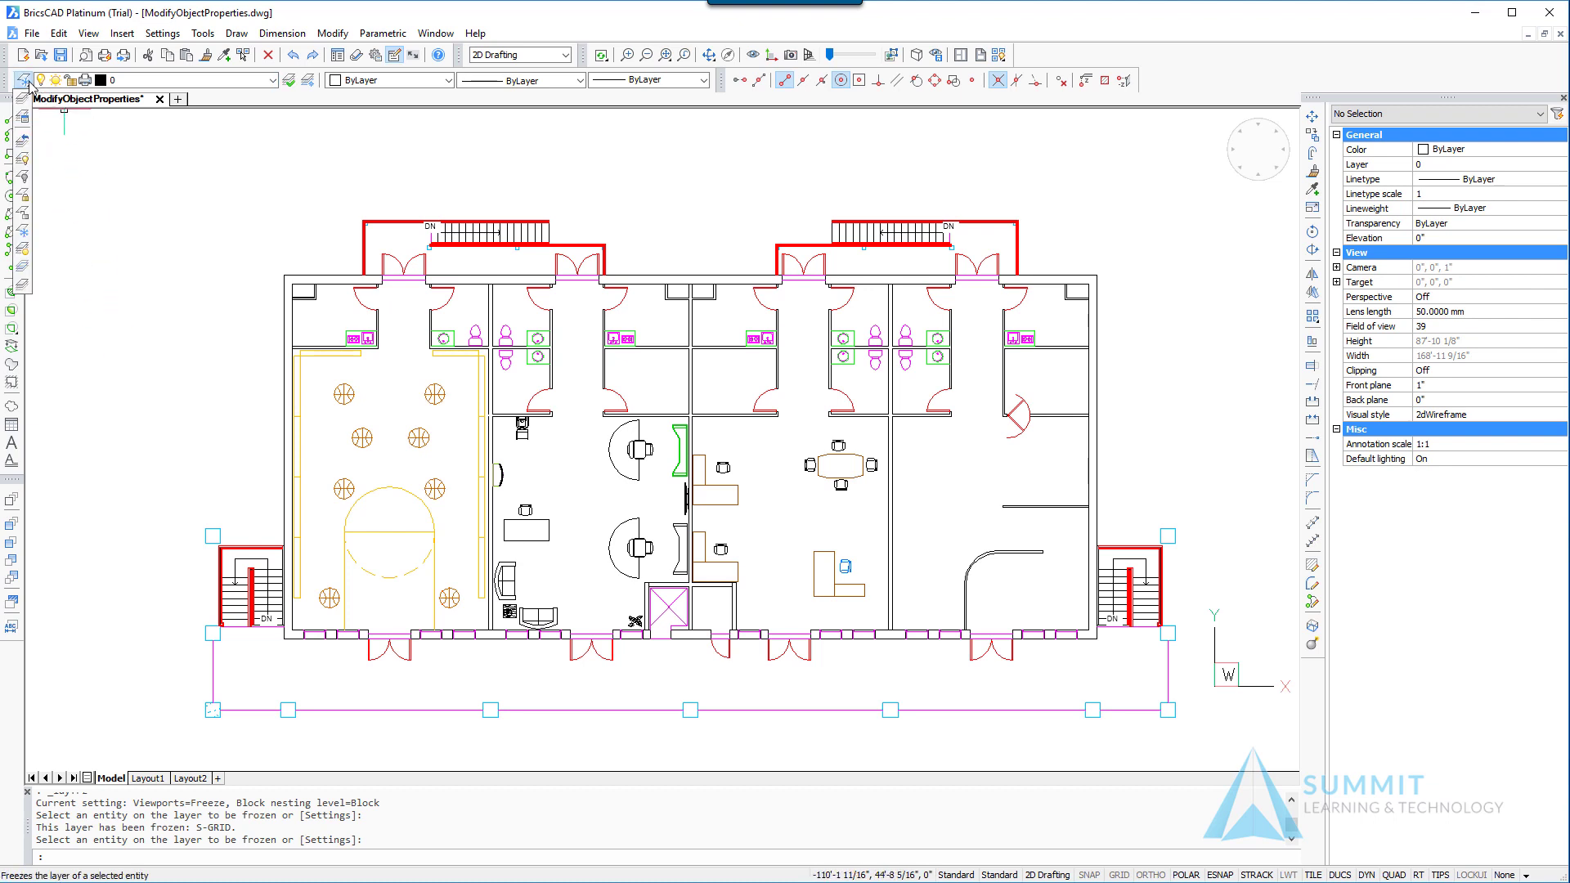
click(28, 267)
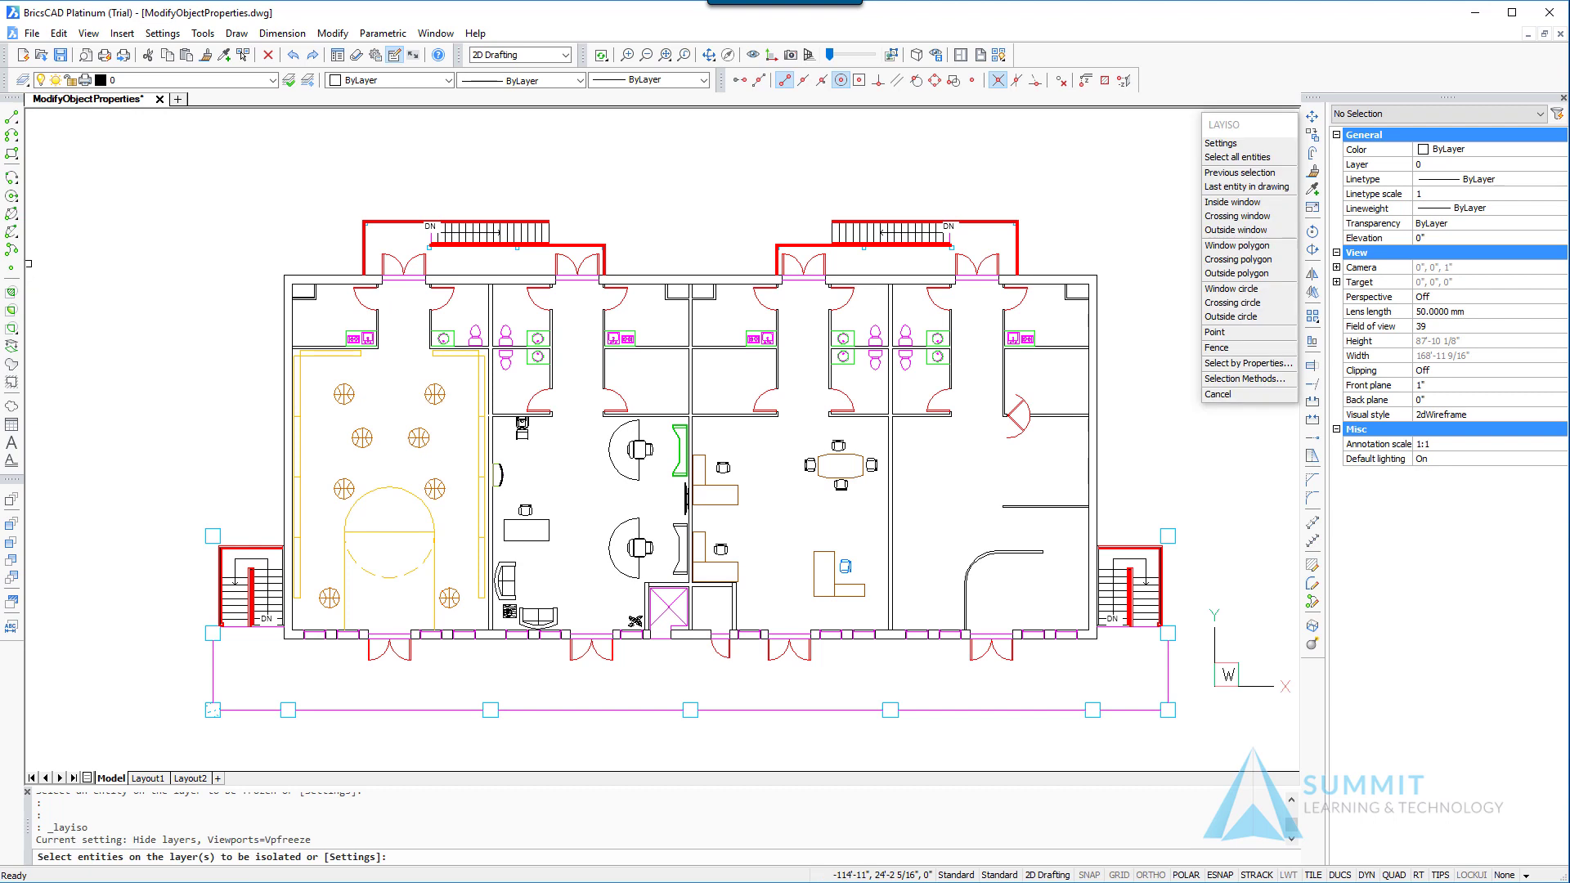
click(1238, 145)
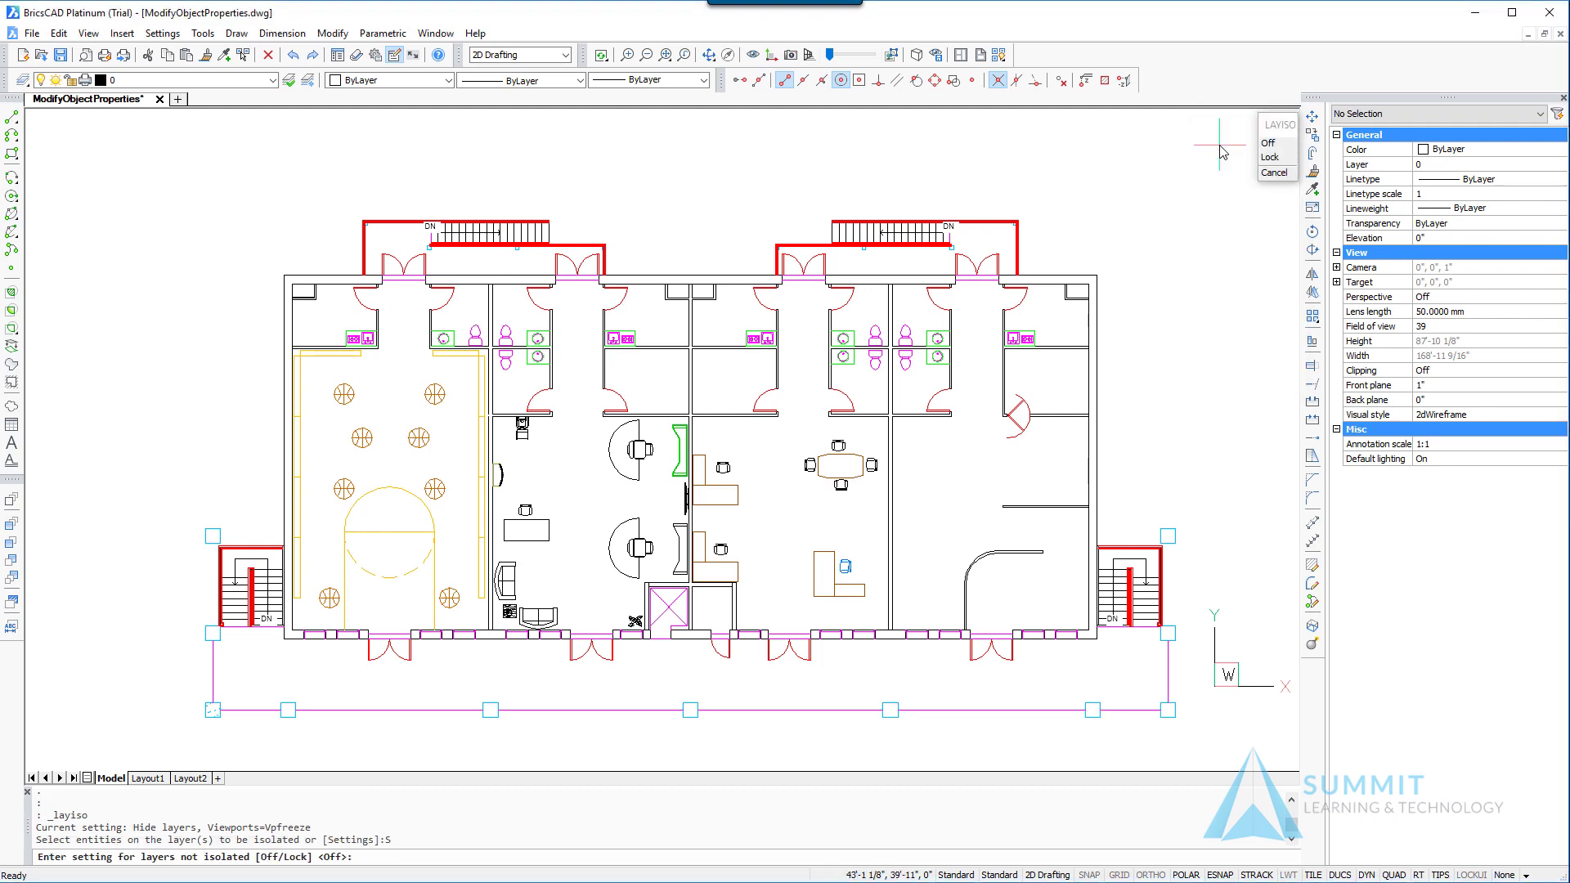
click(1272, 143)
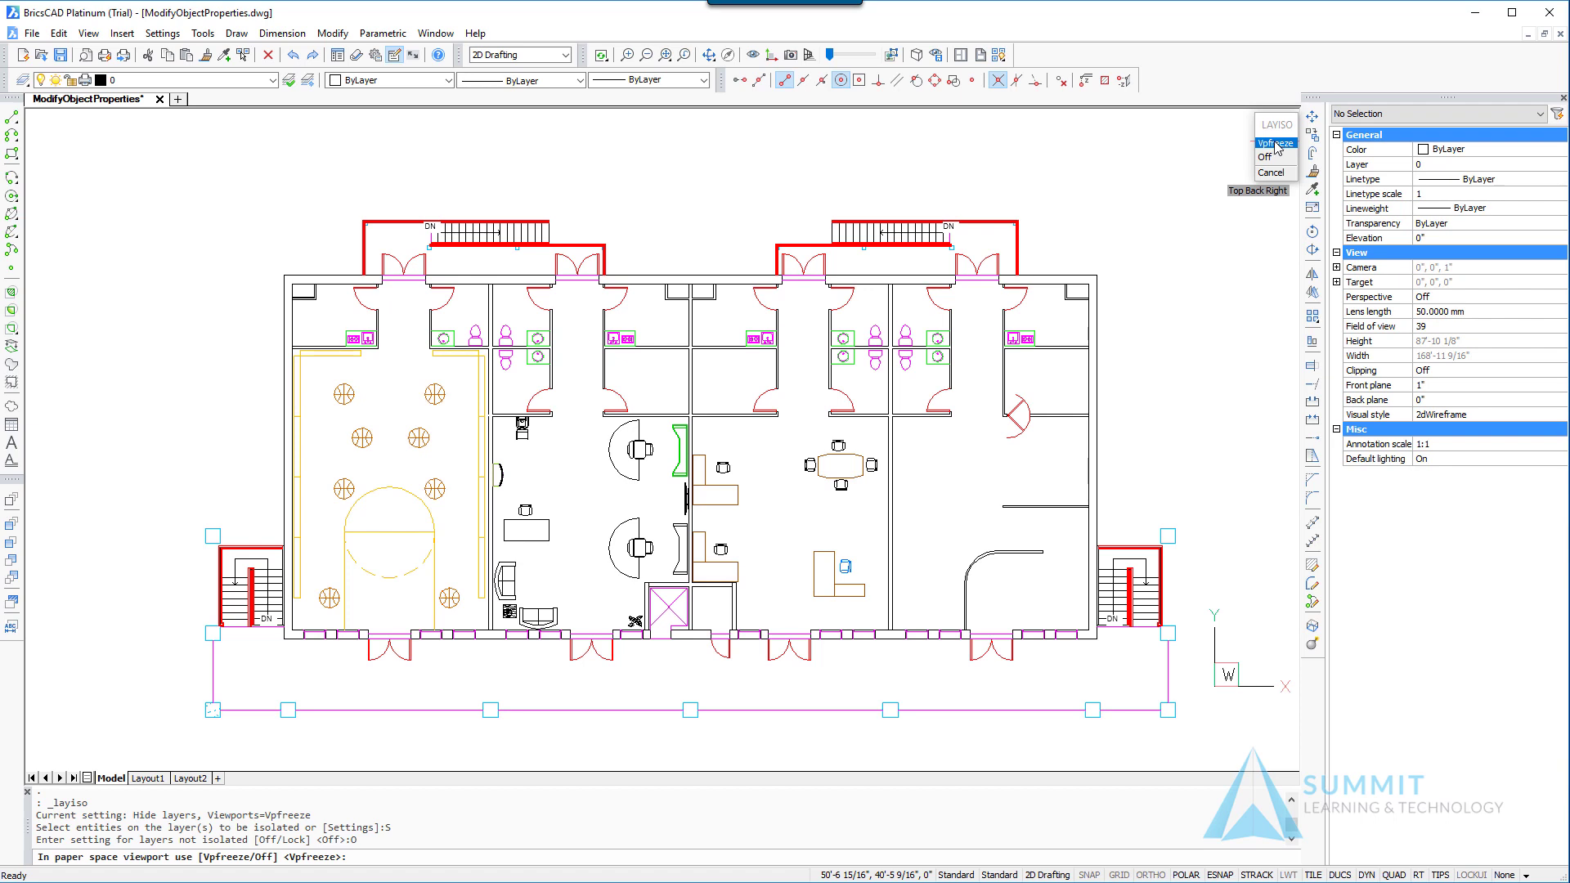
key(Return)
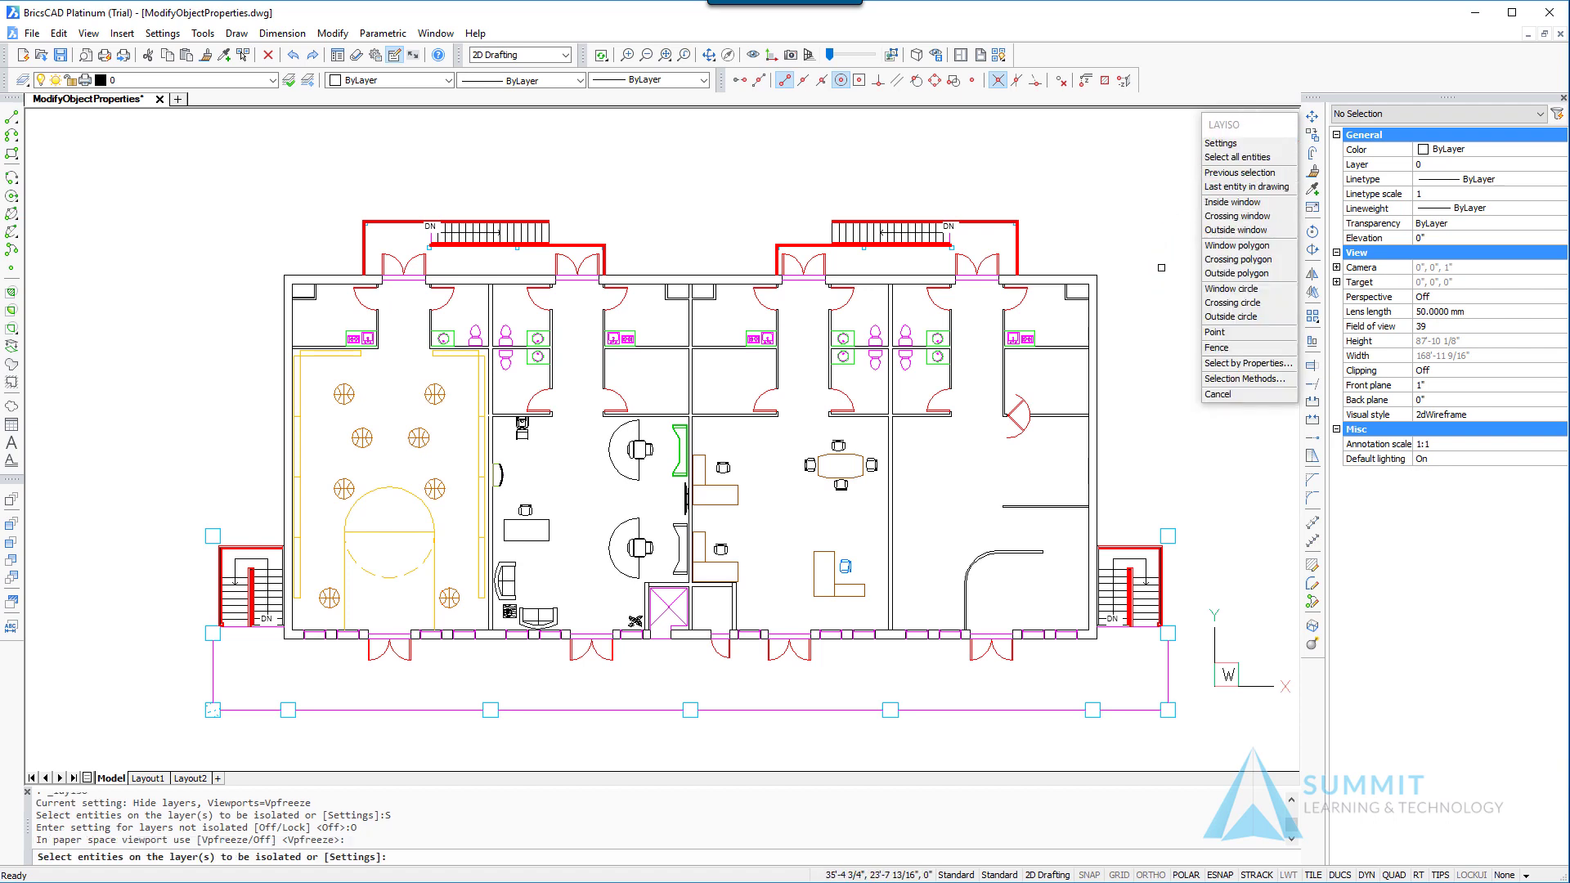
double_click(1161, 267)
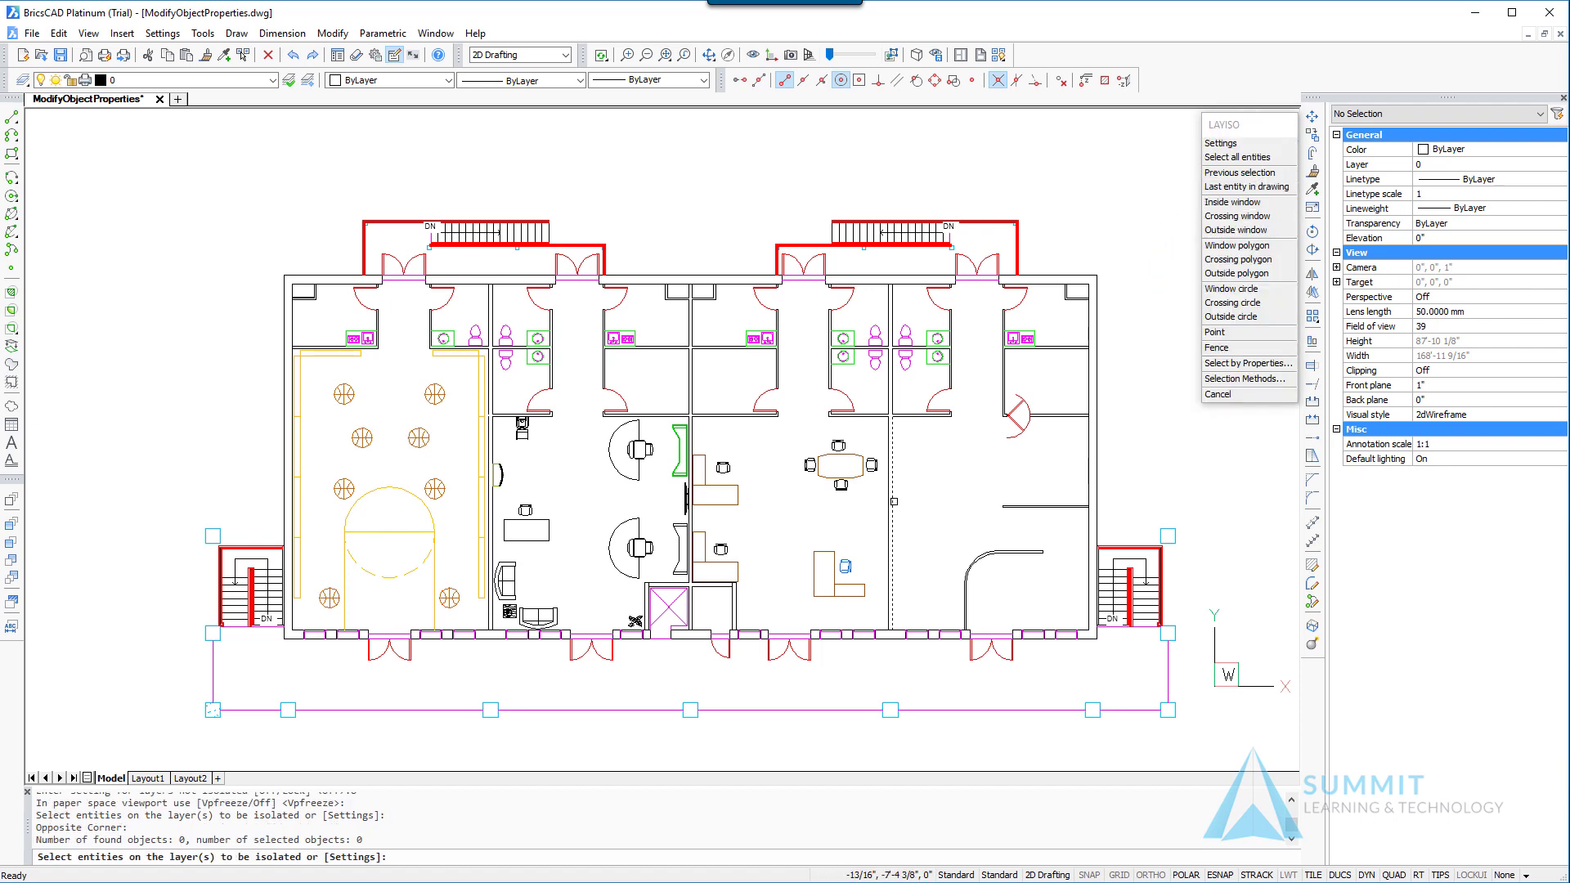
click(894, 501)
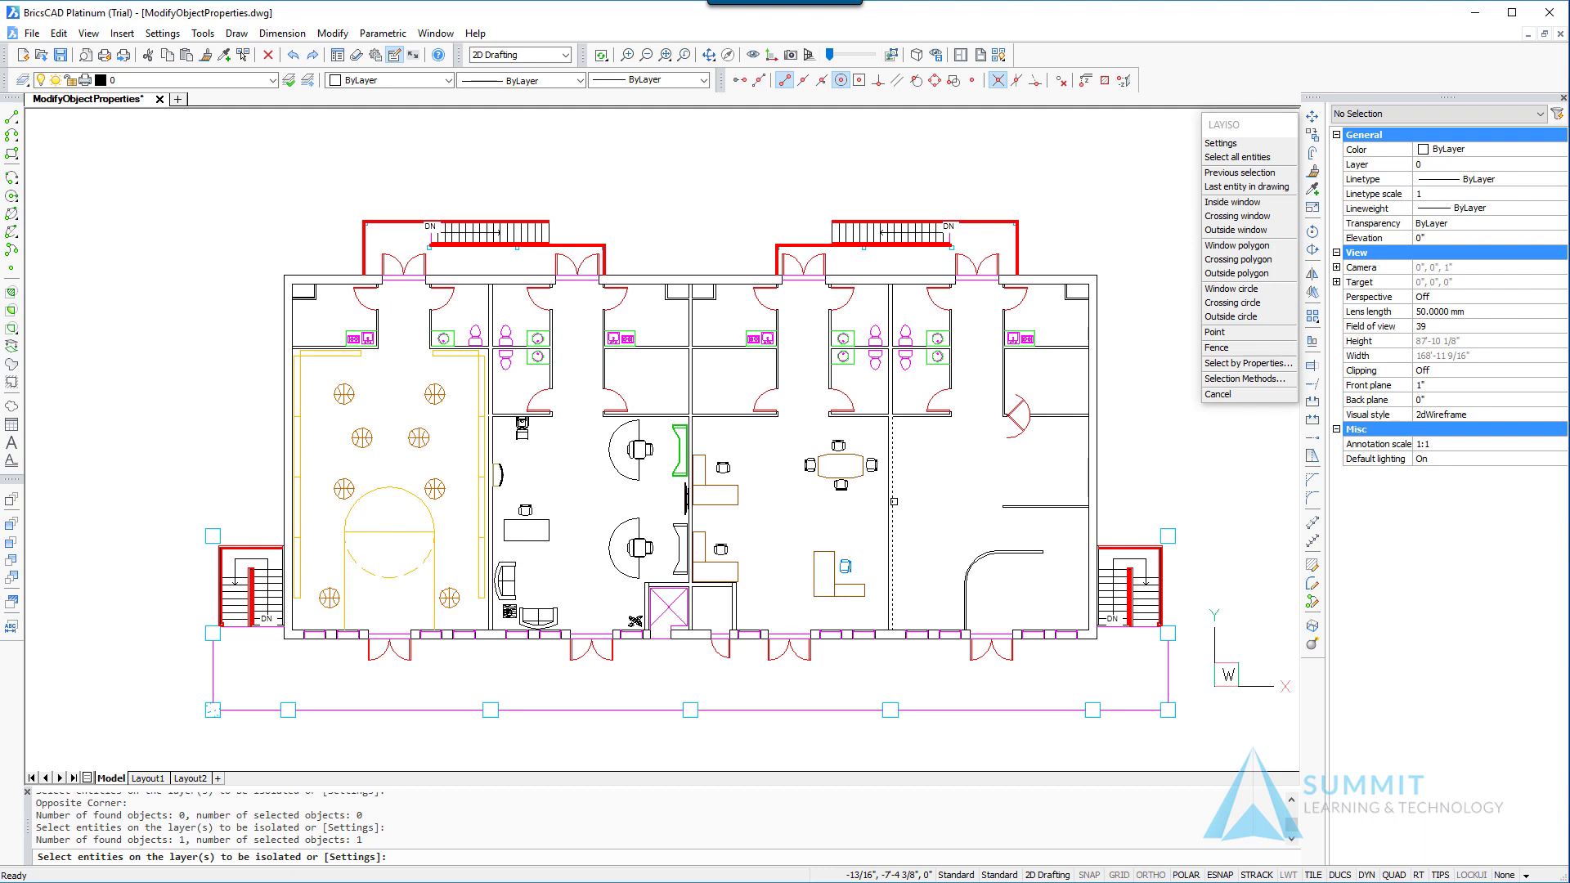
key(Return)
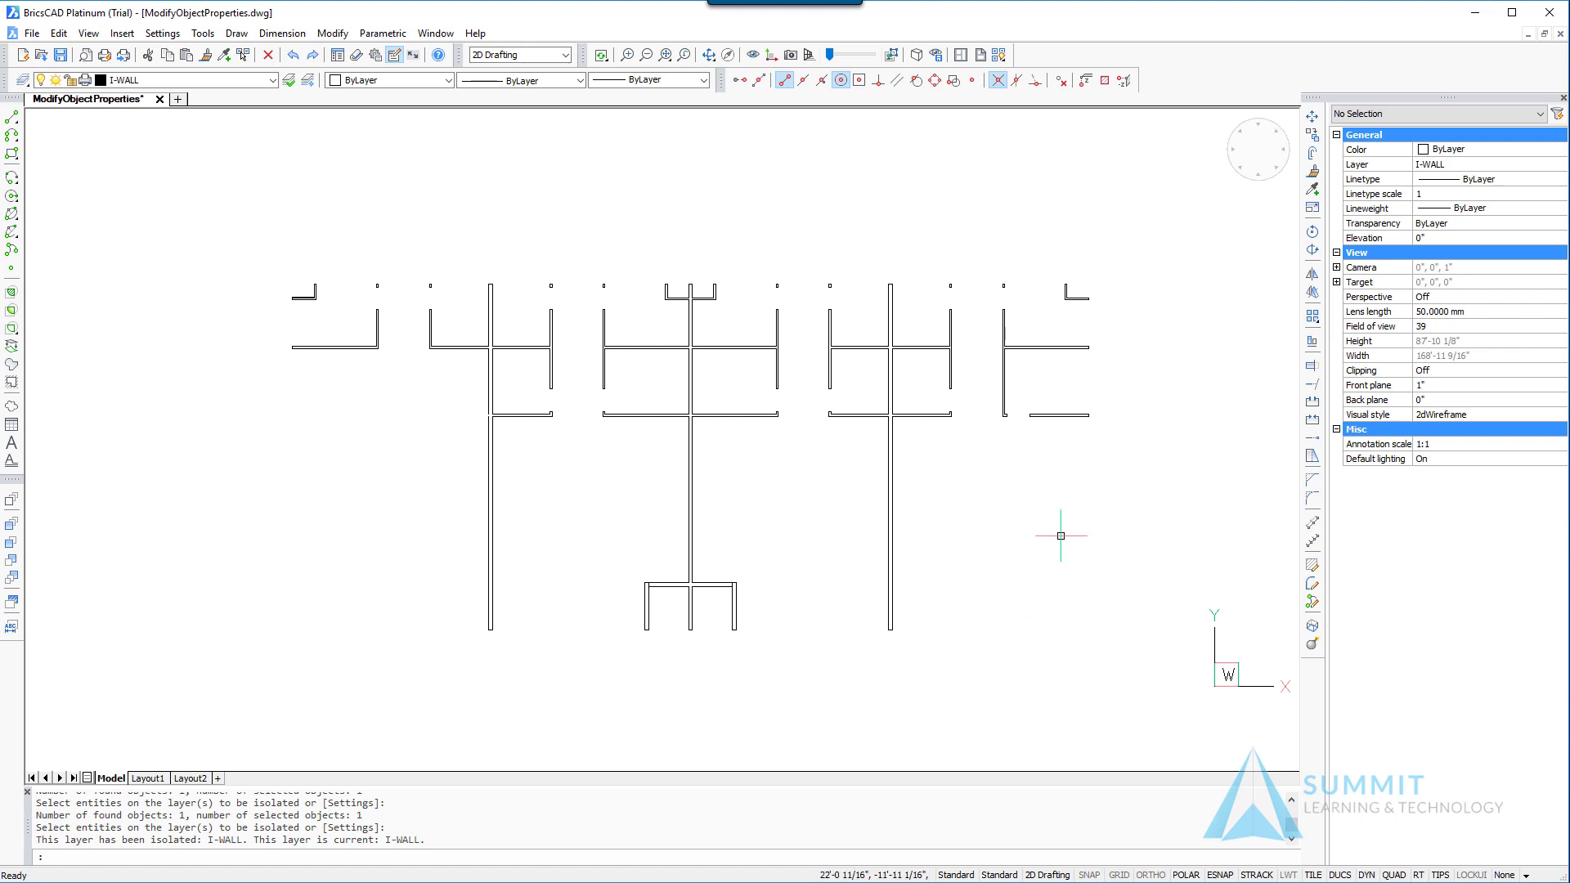
Unisolate all layers, then move the right room's ten A-WALL wall segments onto layer I-WALL
click(23, 82)
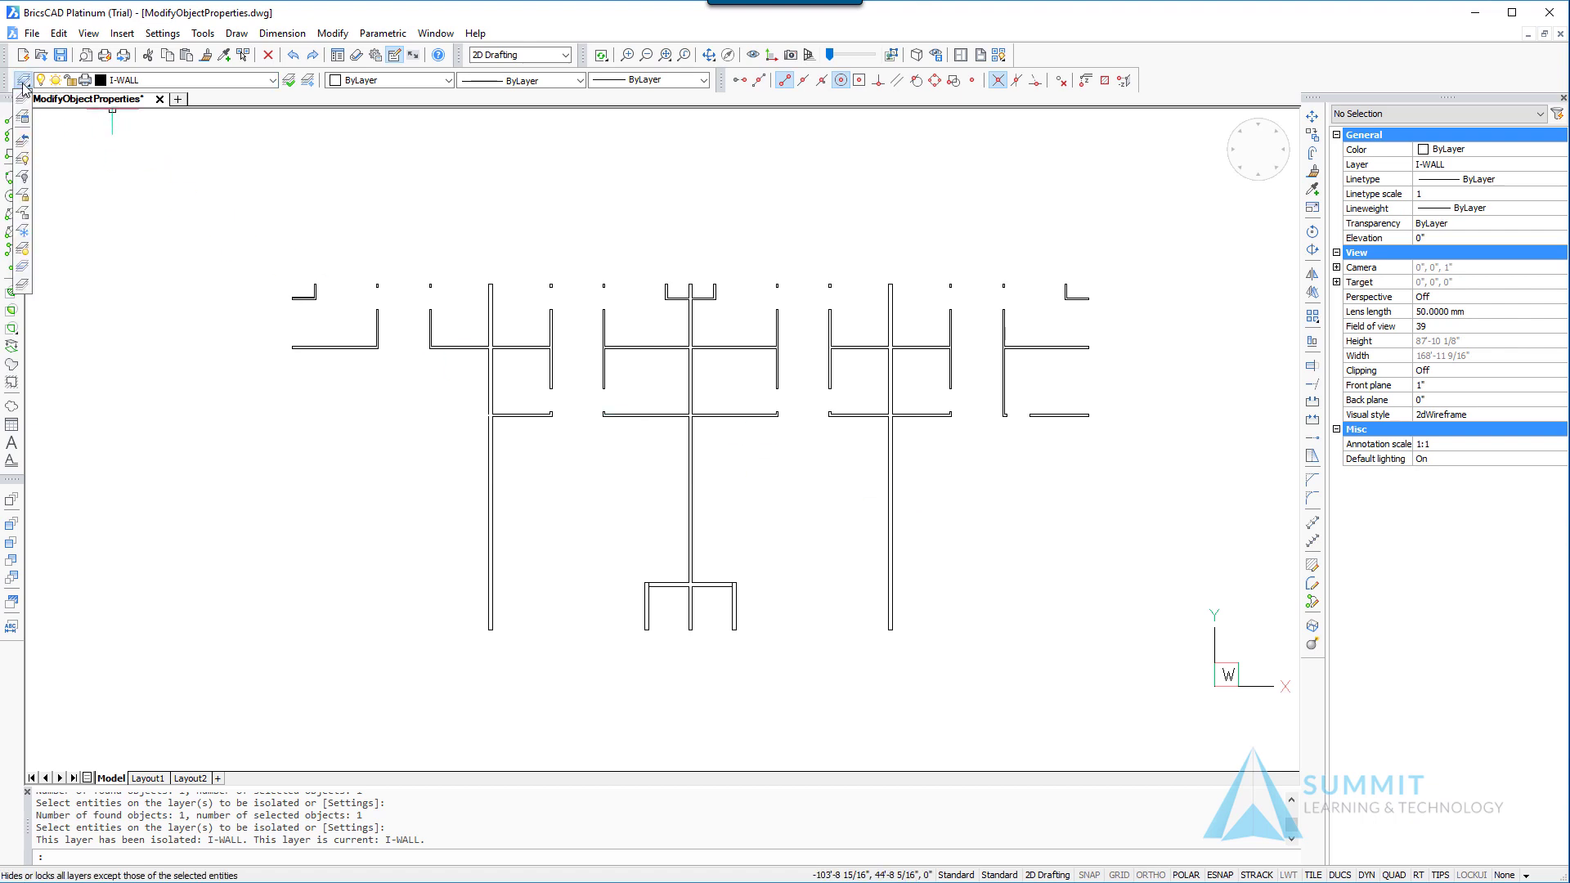
click(24, 284)
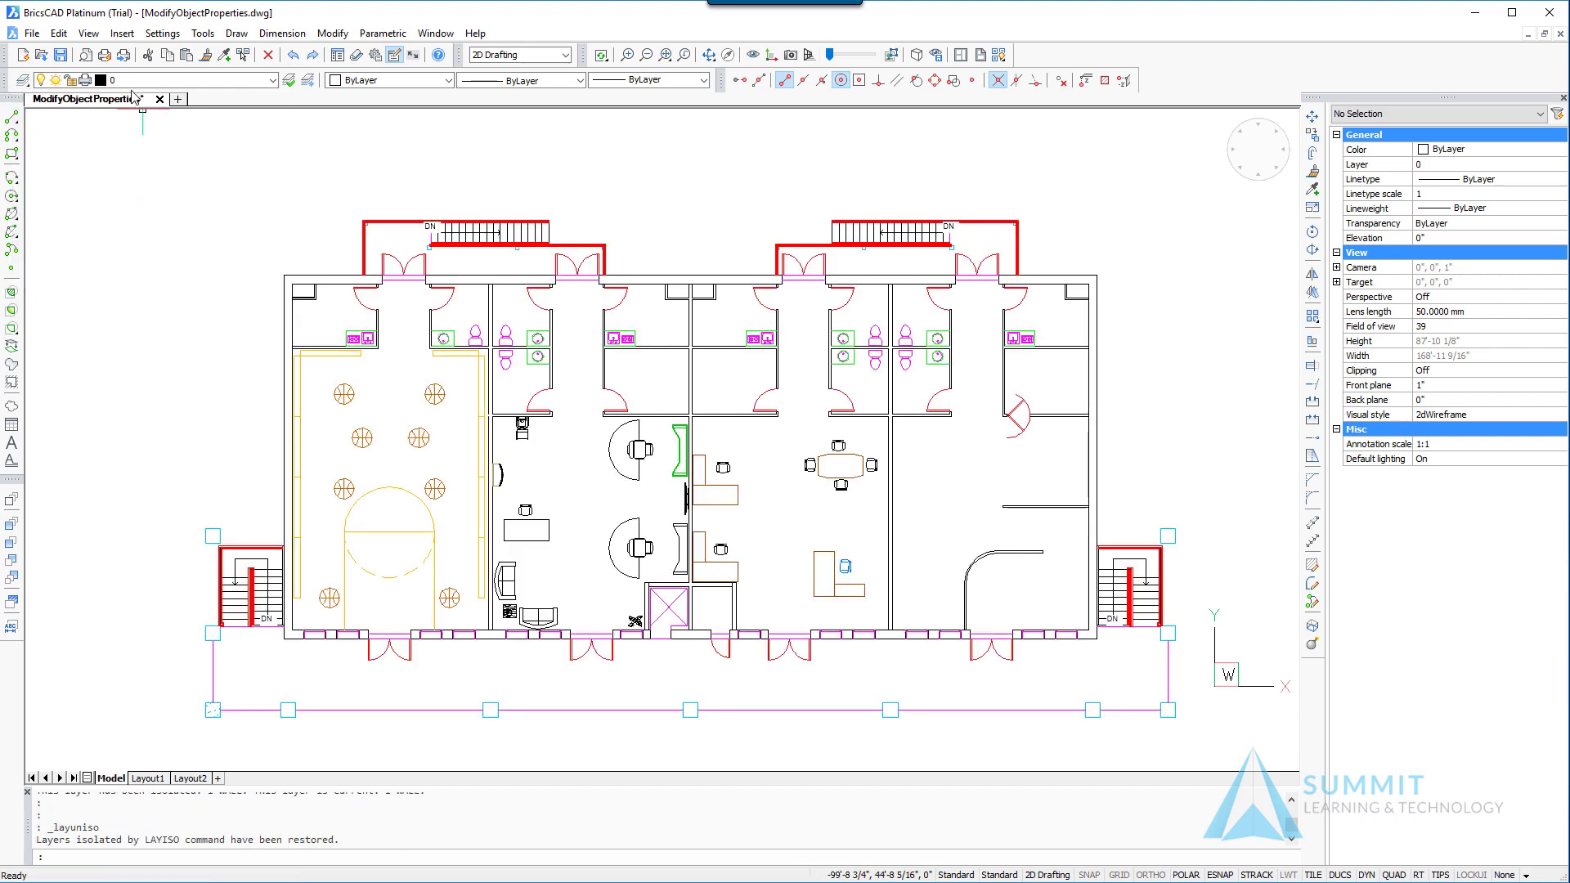
click(1044, 487)
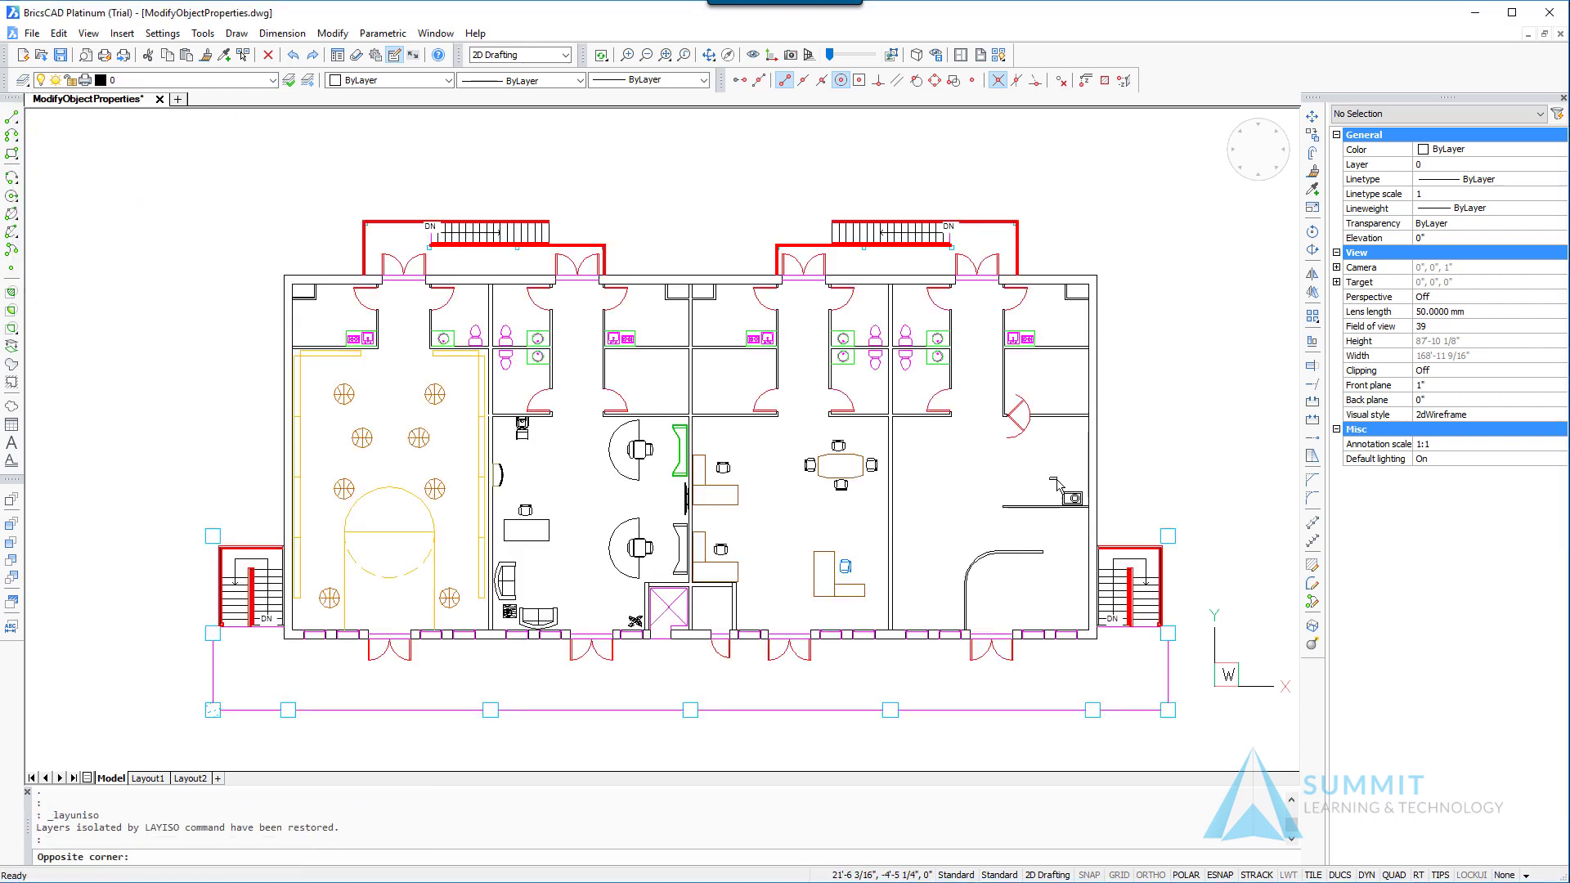
click(1063, 491)
click(1073, 485)
click(922, 610)
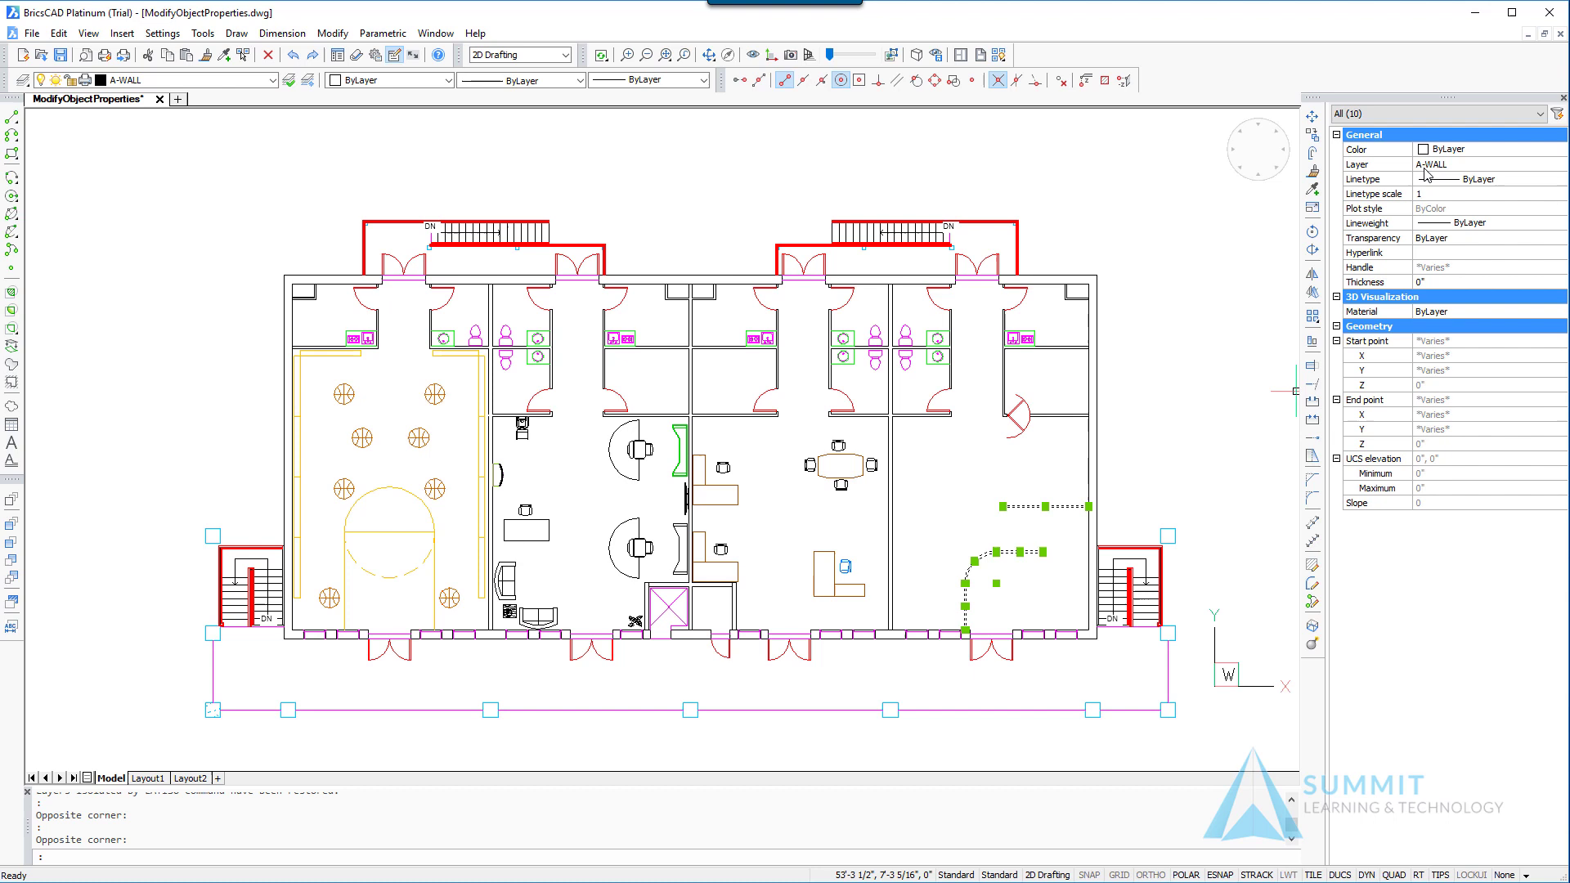
click(164, 82)
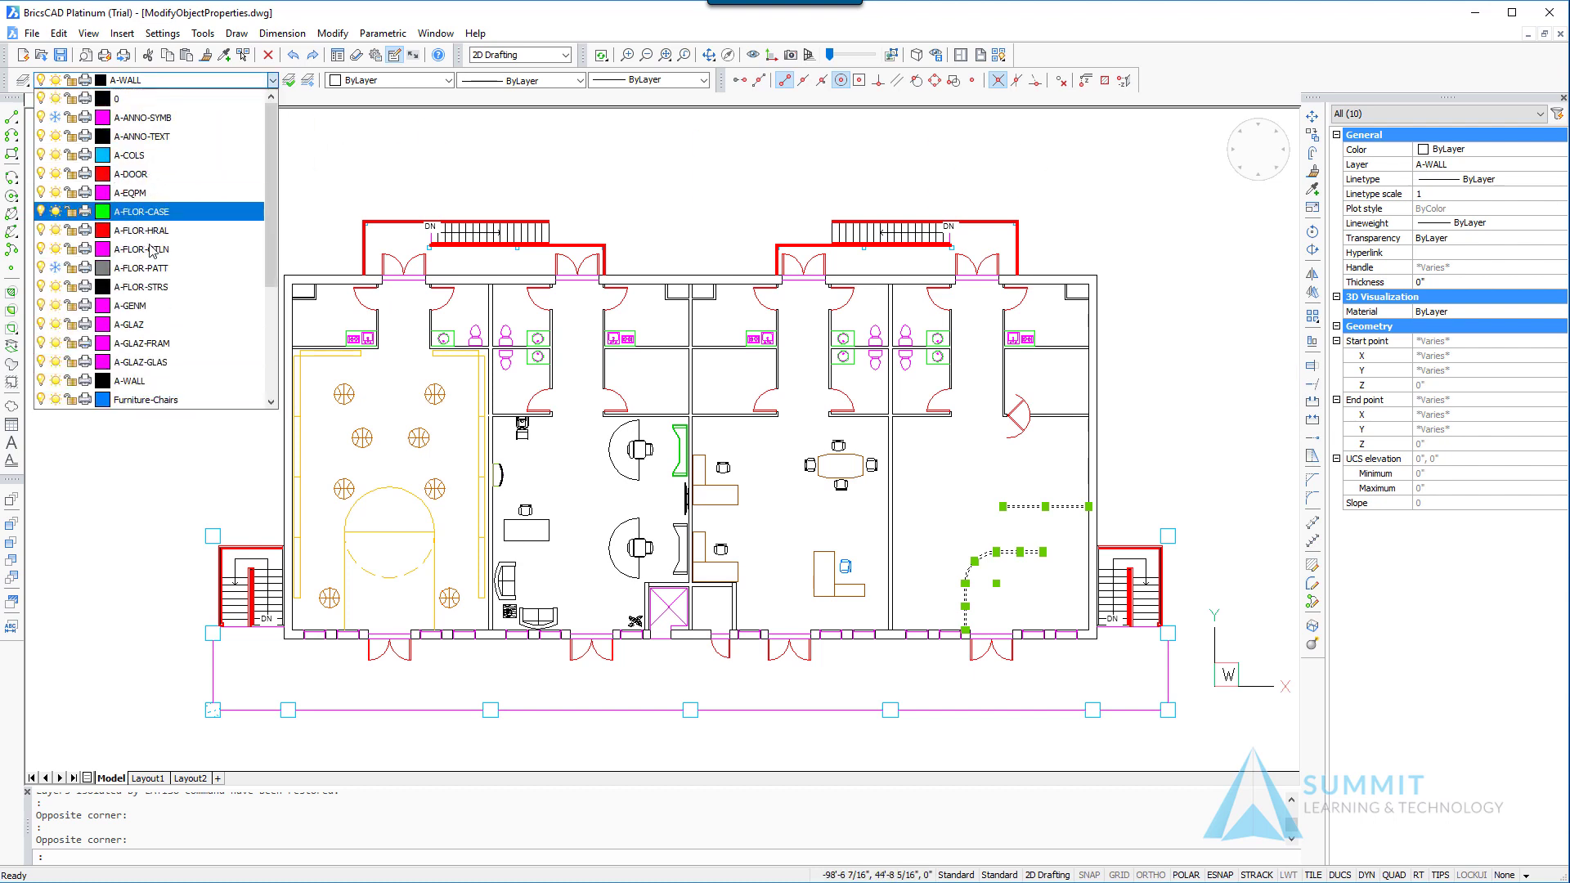
scroll(141, 380, down, 1)
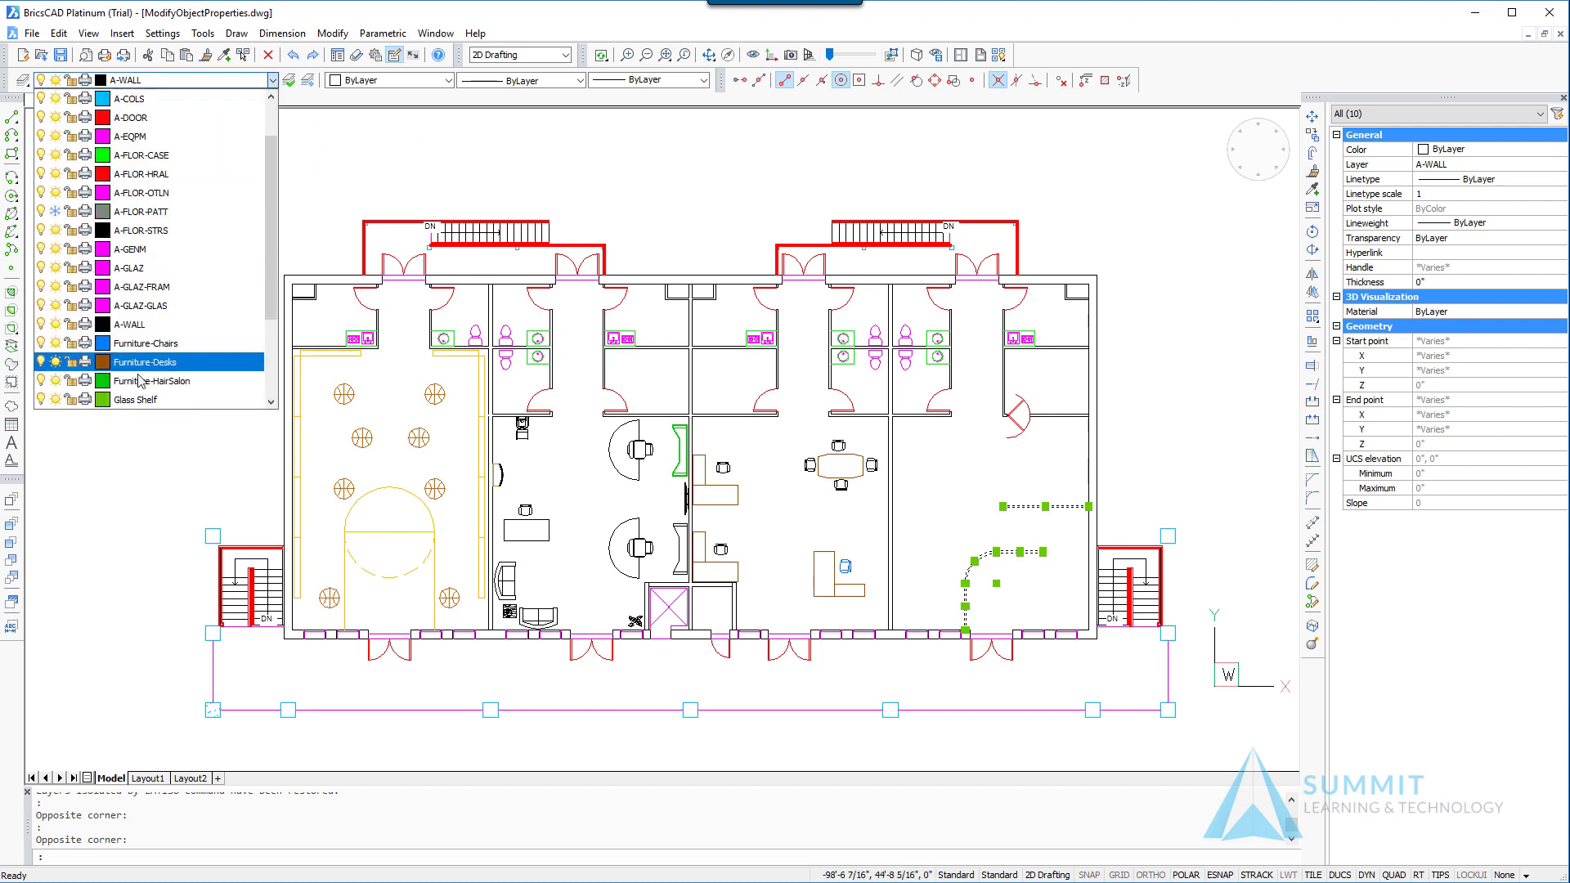
scroll(141, 381, down, 1)
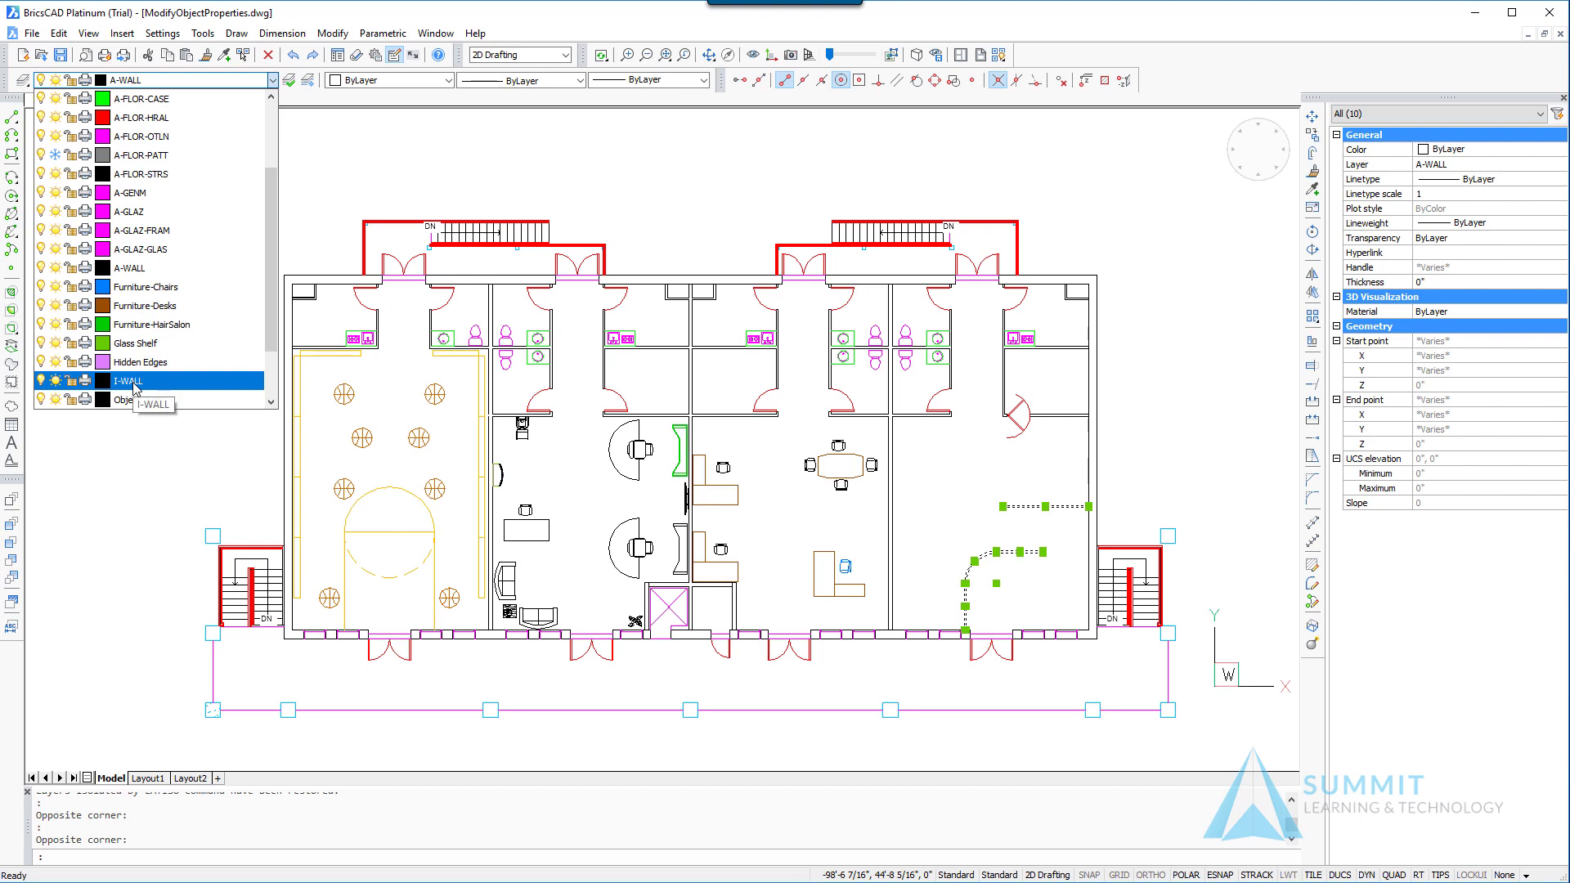
click(130, 381)
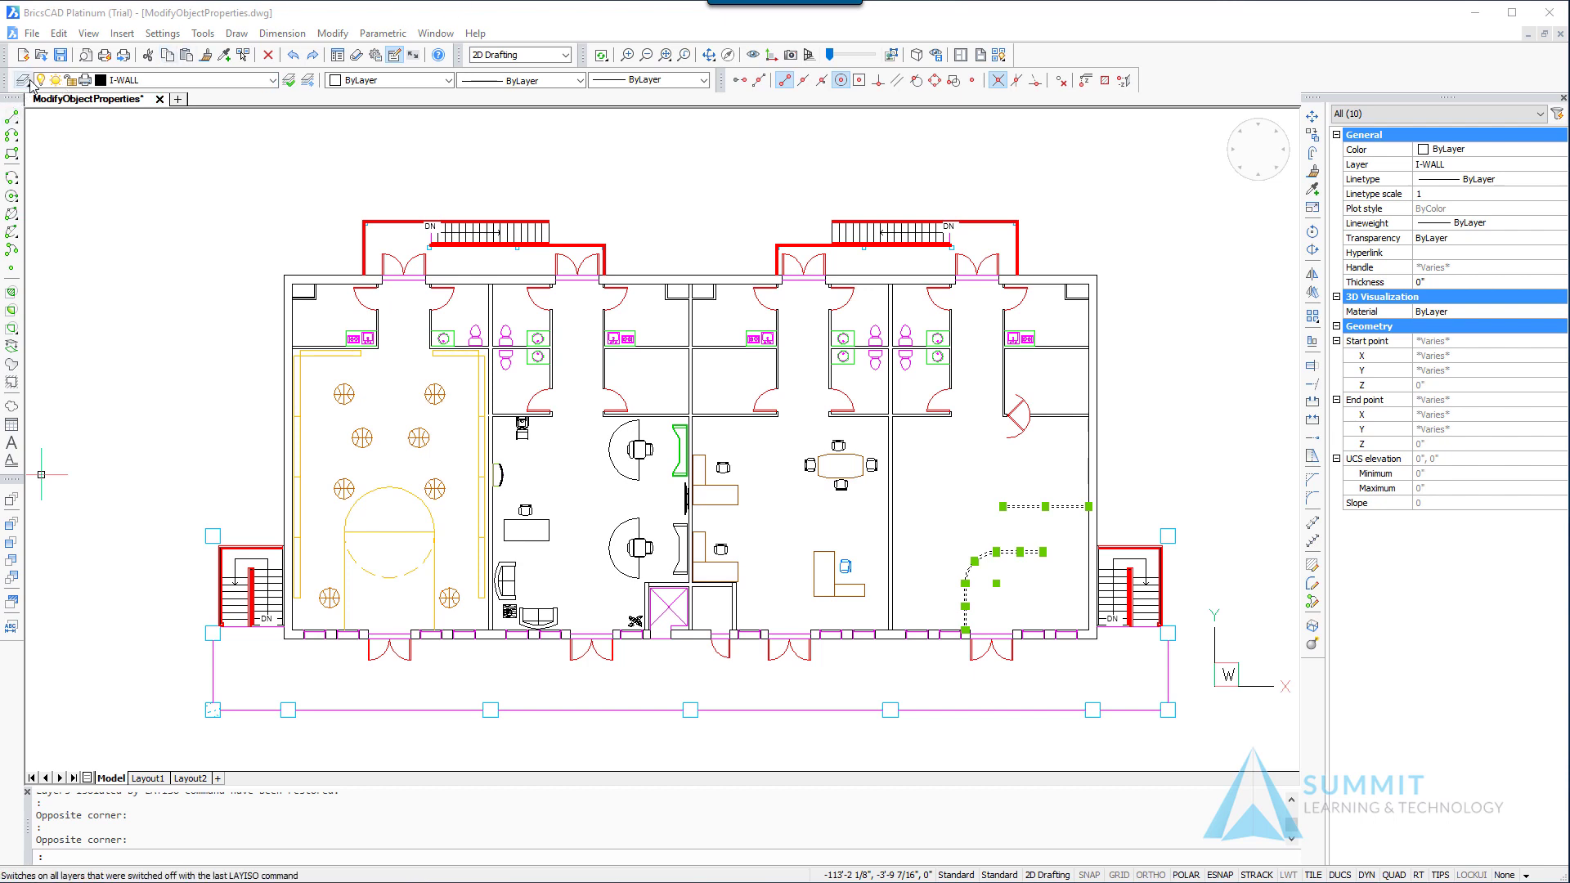
drag(28, 83, 23, 270)
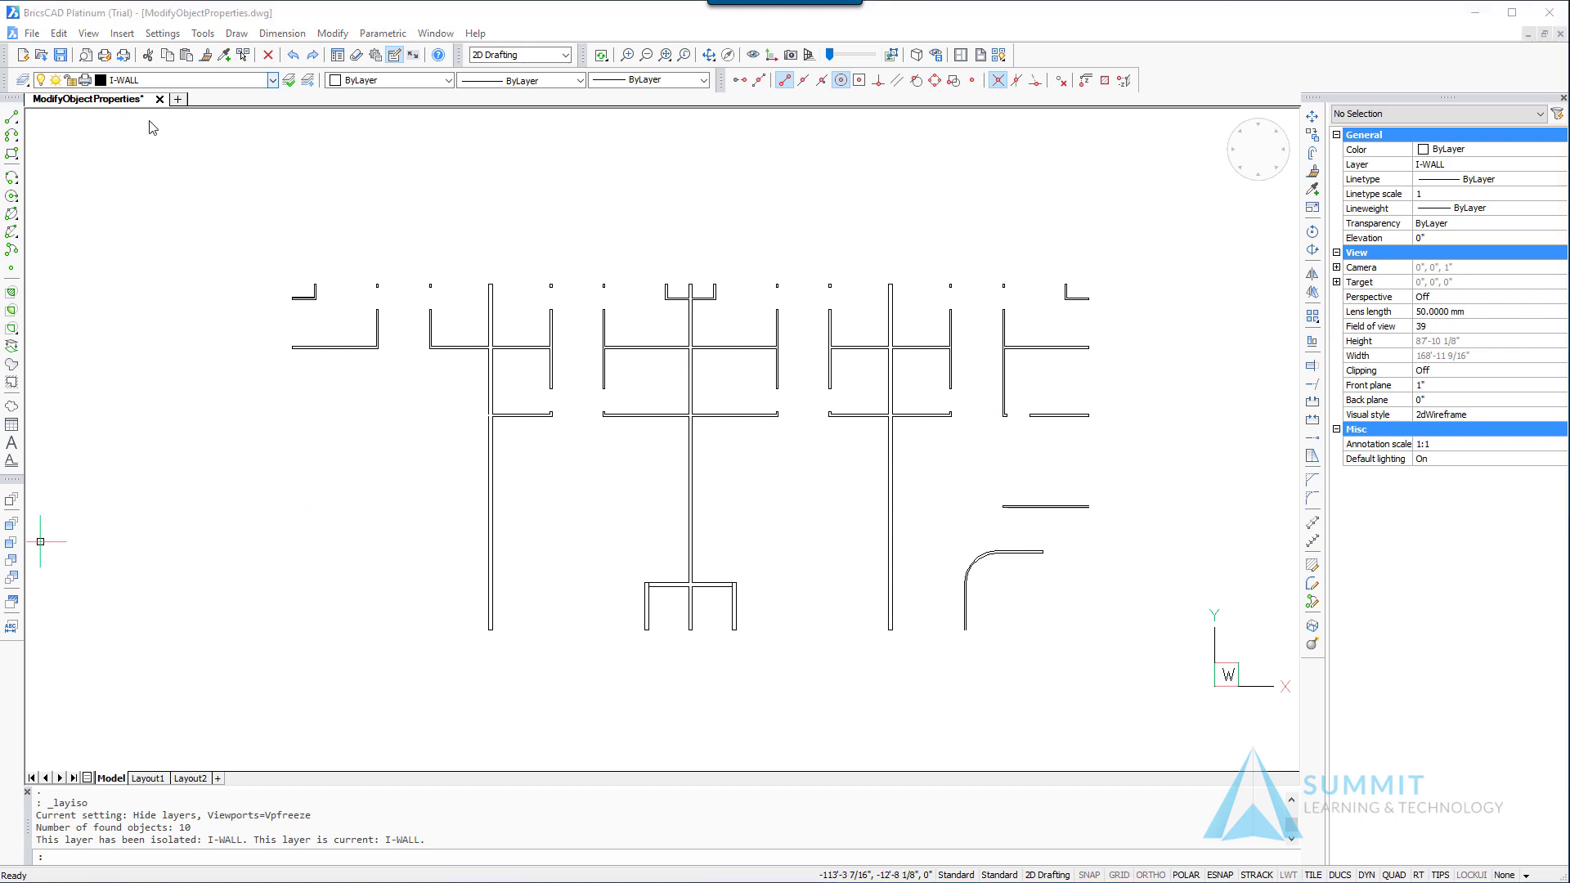
click(23, 81)
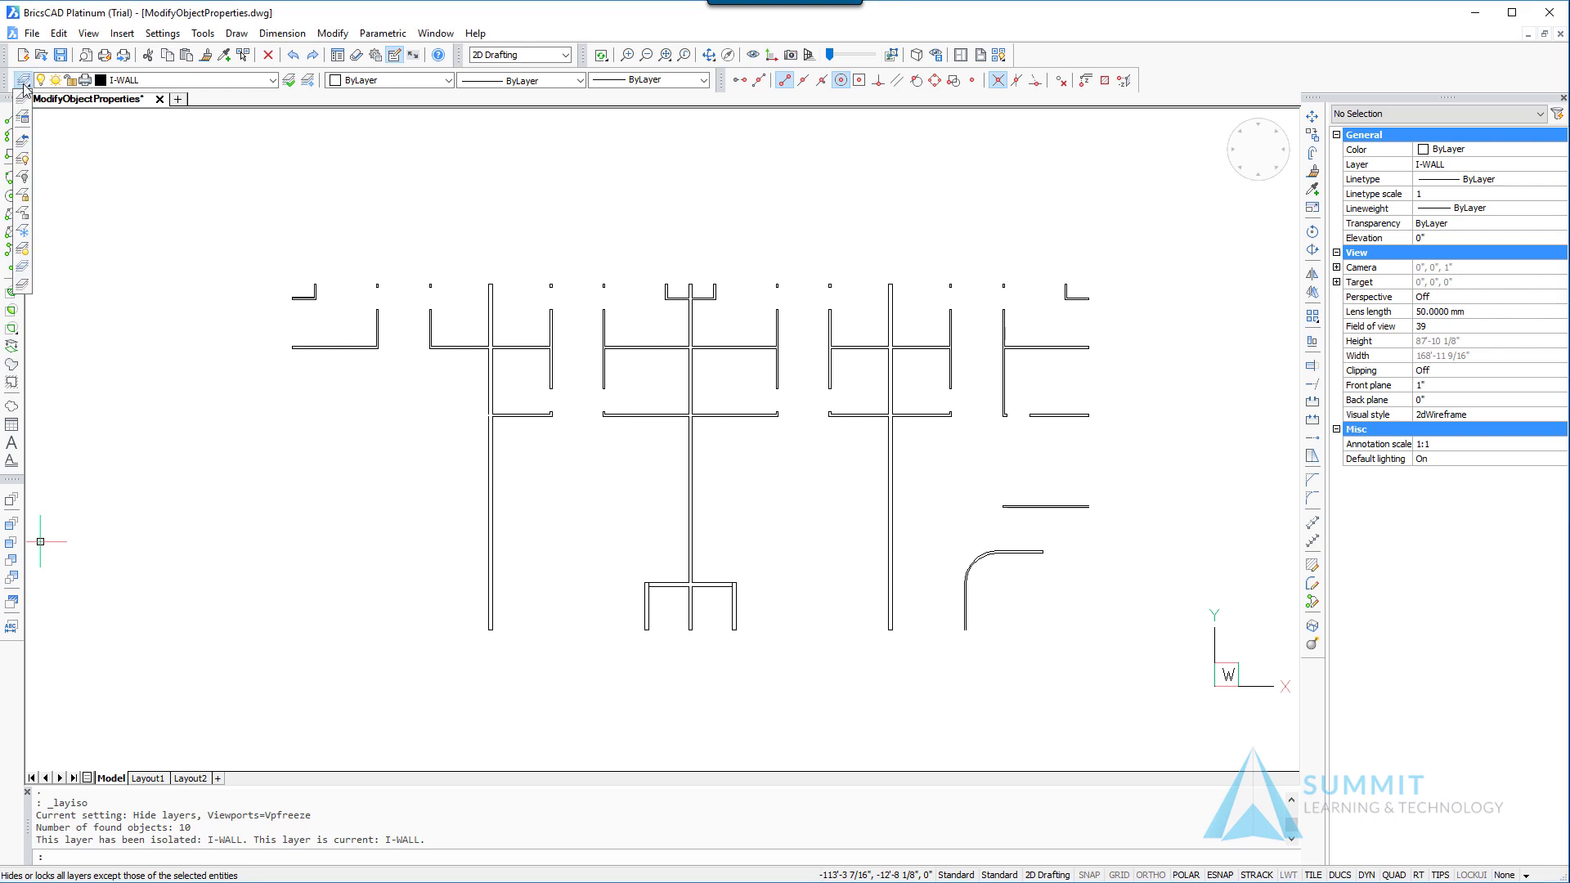
click(23, 285)
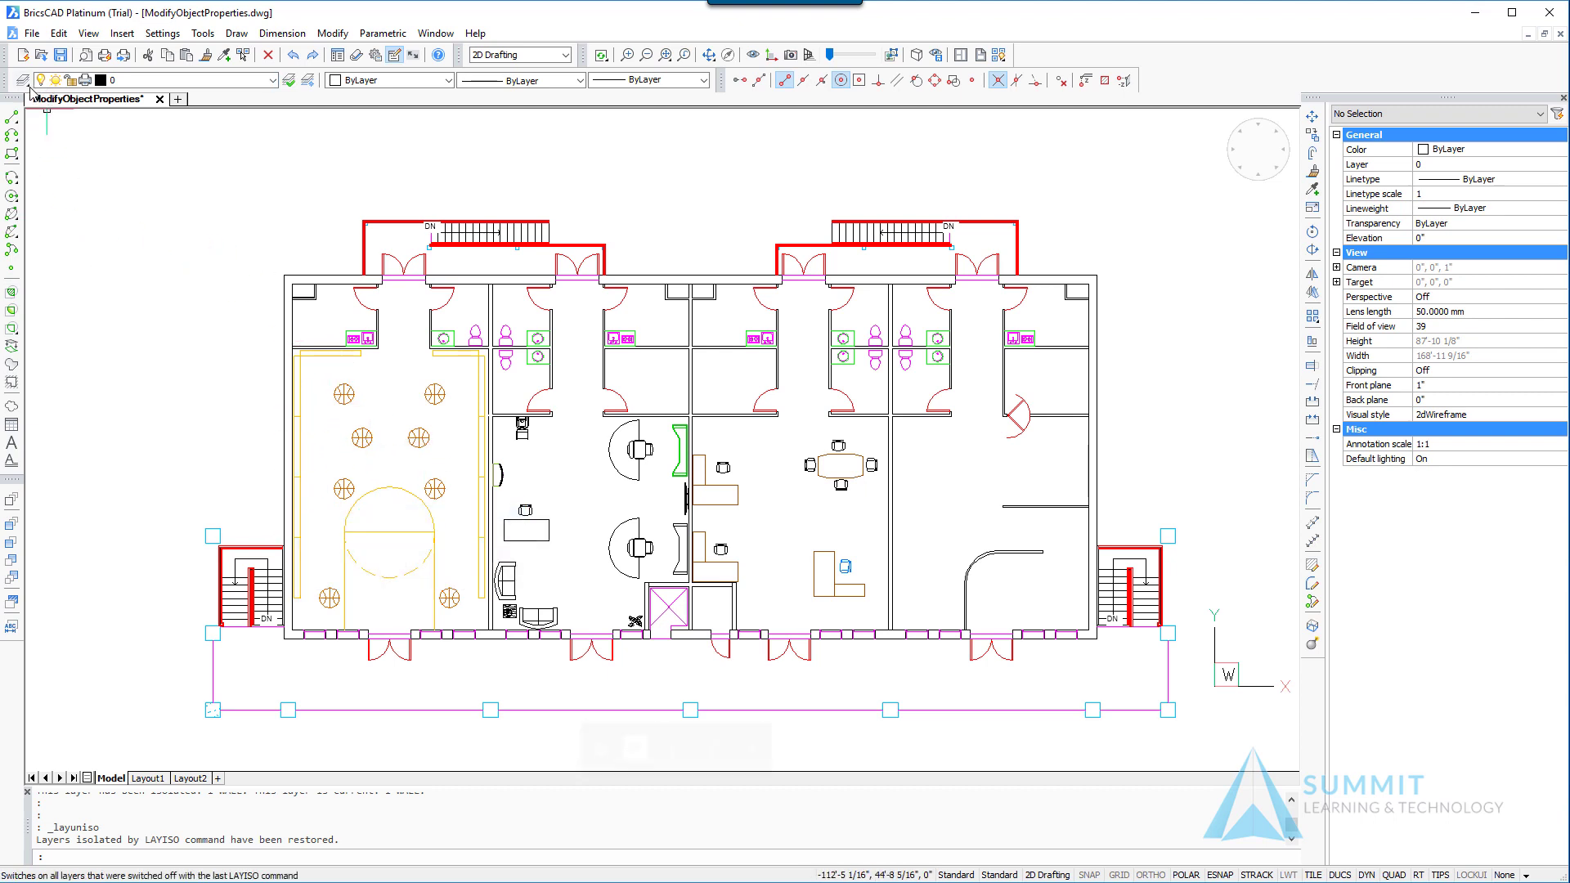
Isolate the Shoe Store Layout layer by picking one of the yellow shoe store fixtures
drag(22, 79, 29, 268)
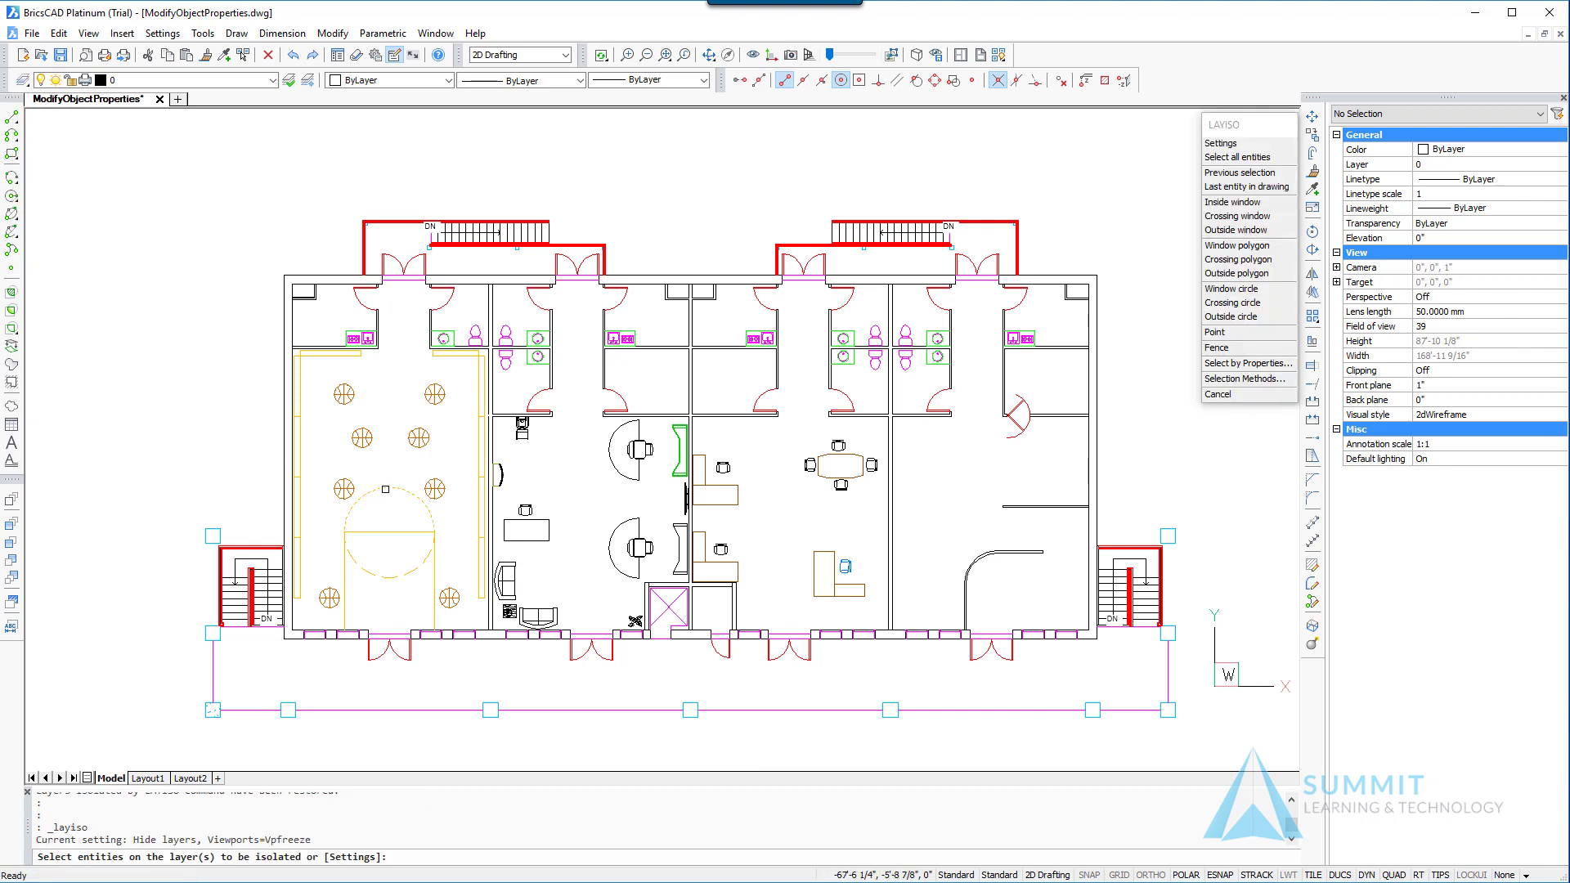
click(385, 490)
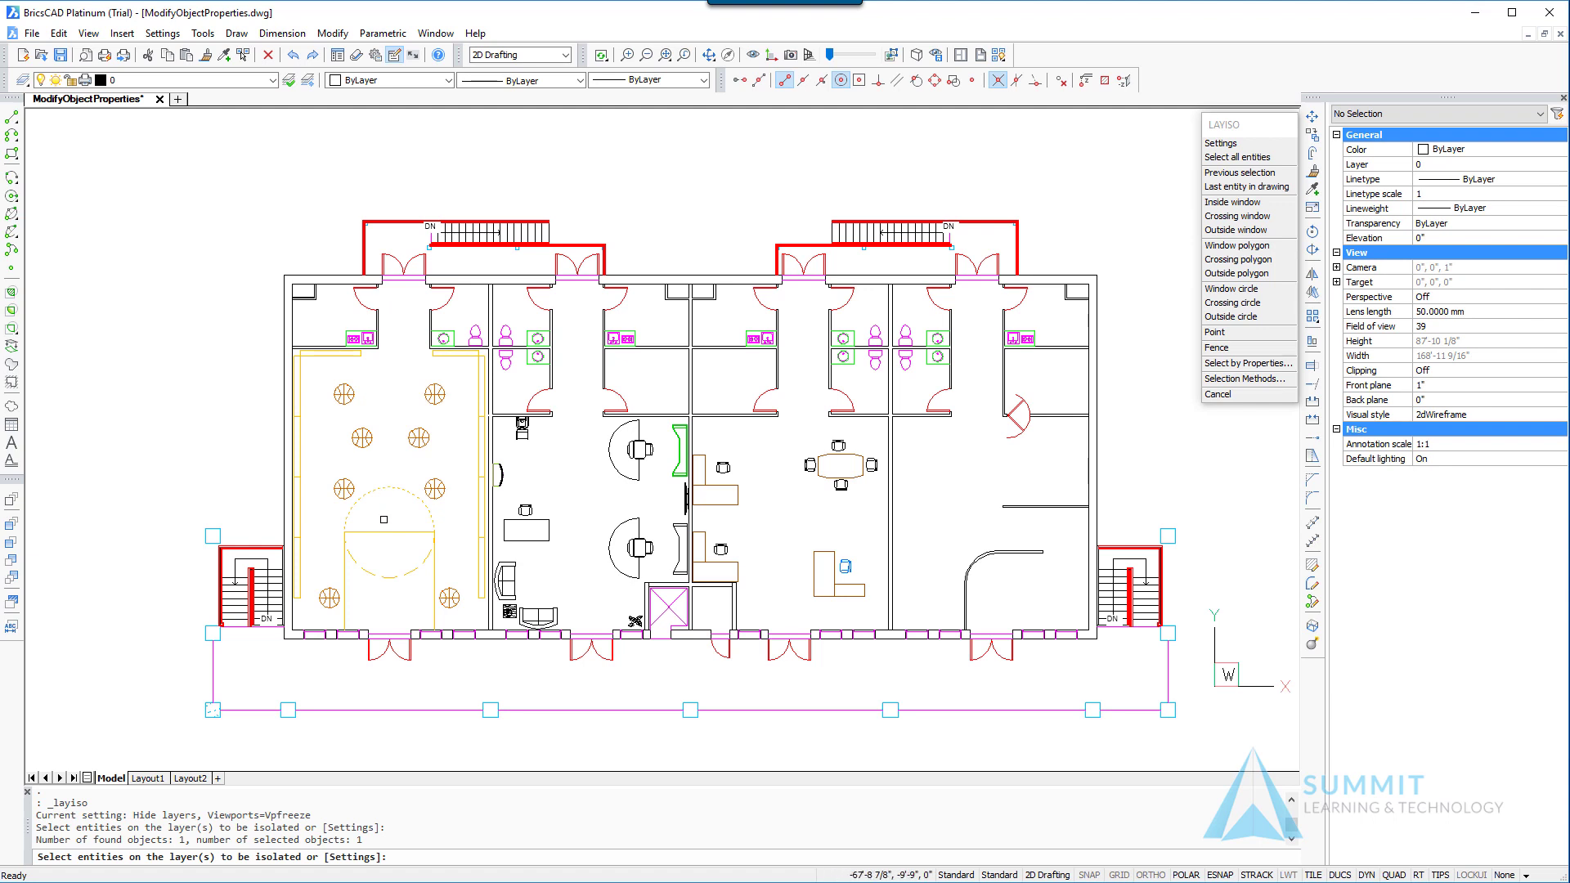
key(Return)
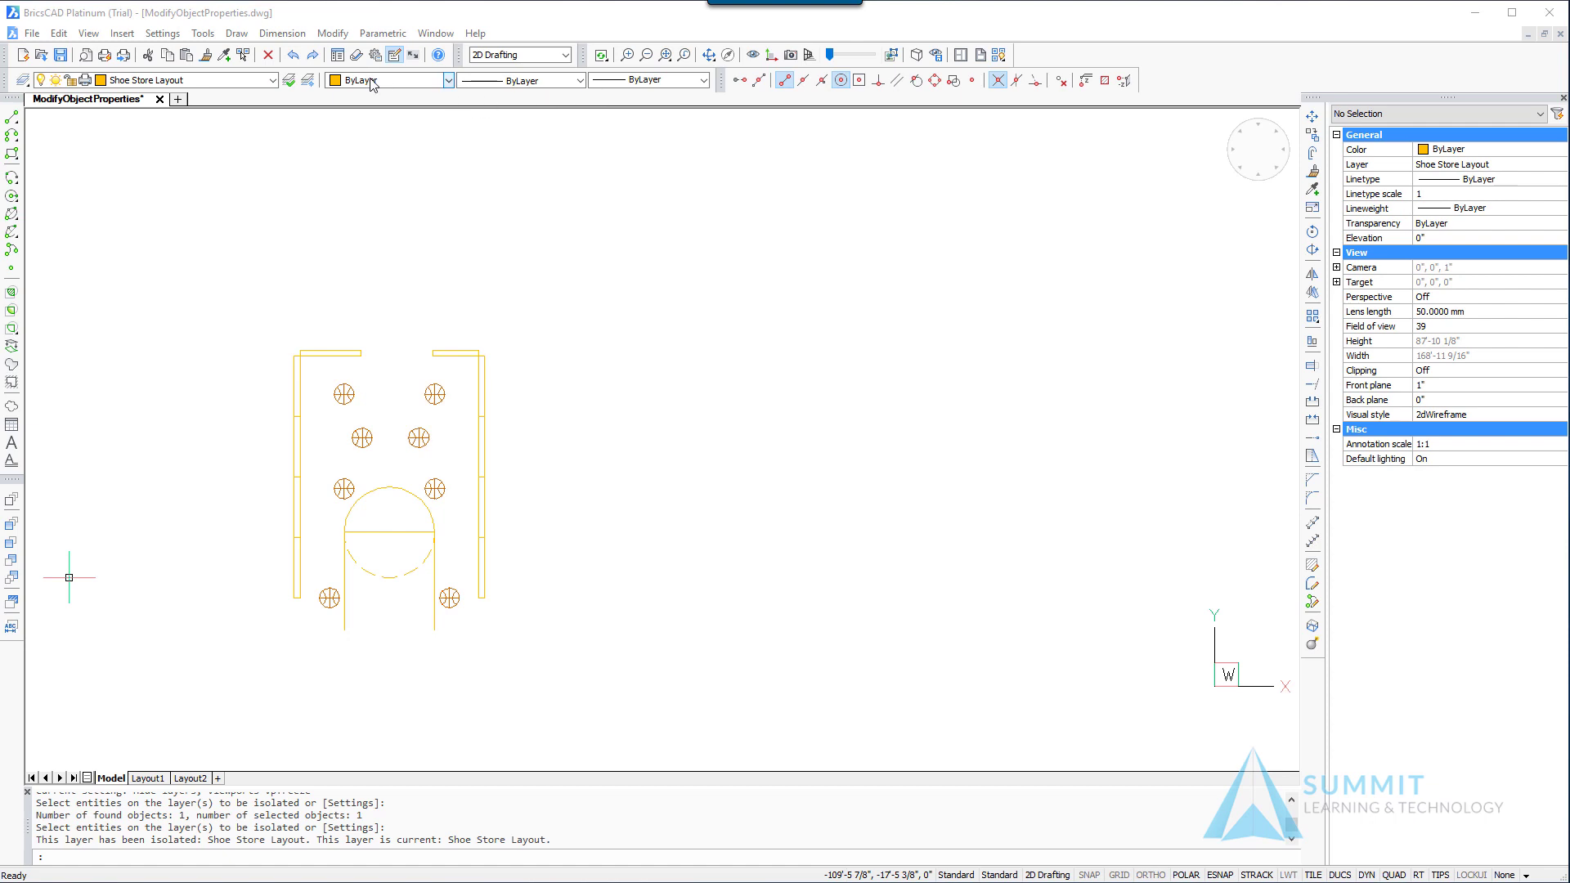
Crossing-select all 55 Shoe Store Layout entities and set their colour to ByLayer
click(551, 322)
click(257, 697)
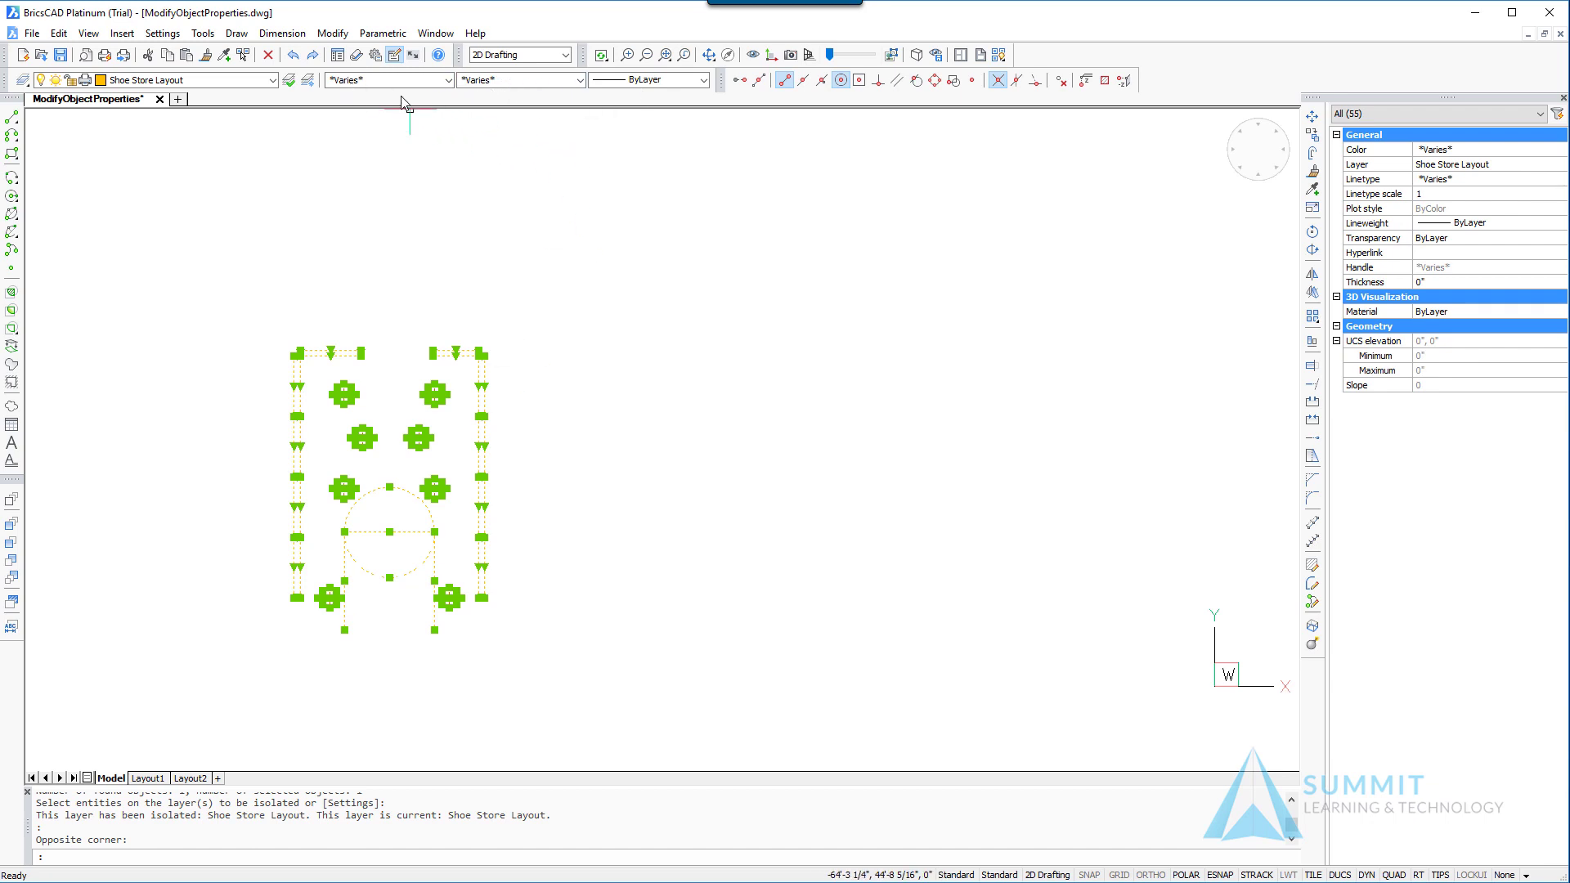
click(448, 80)
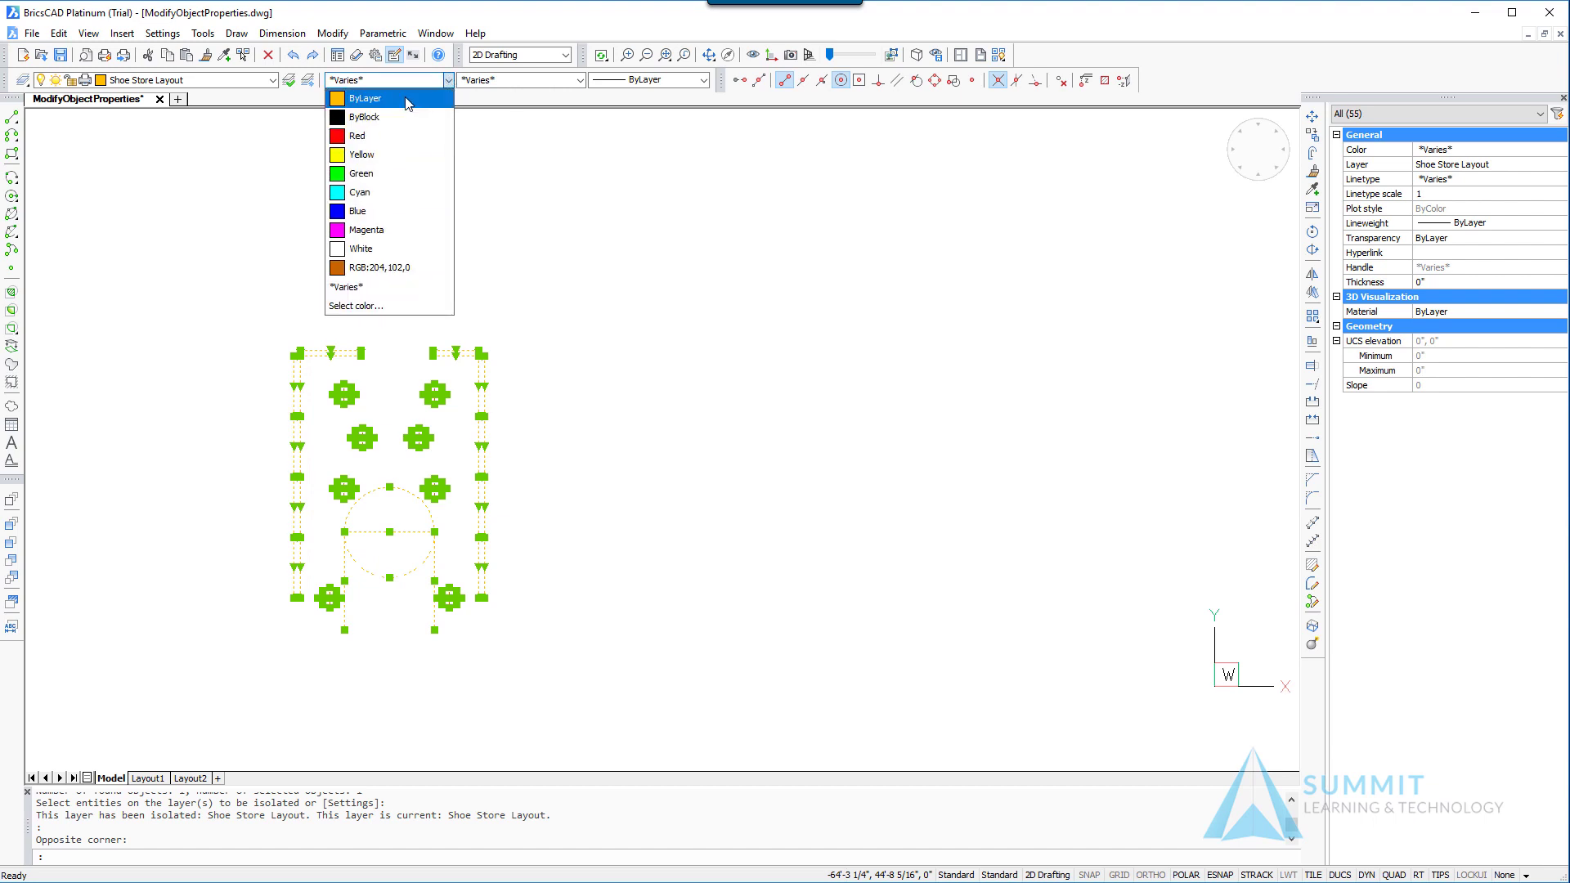
click(396, 99)
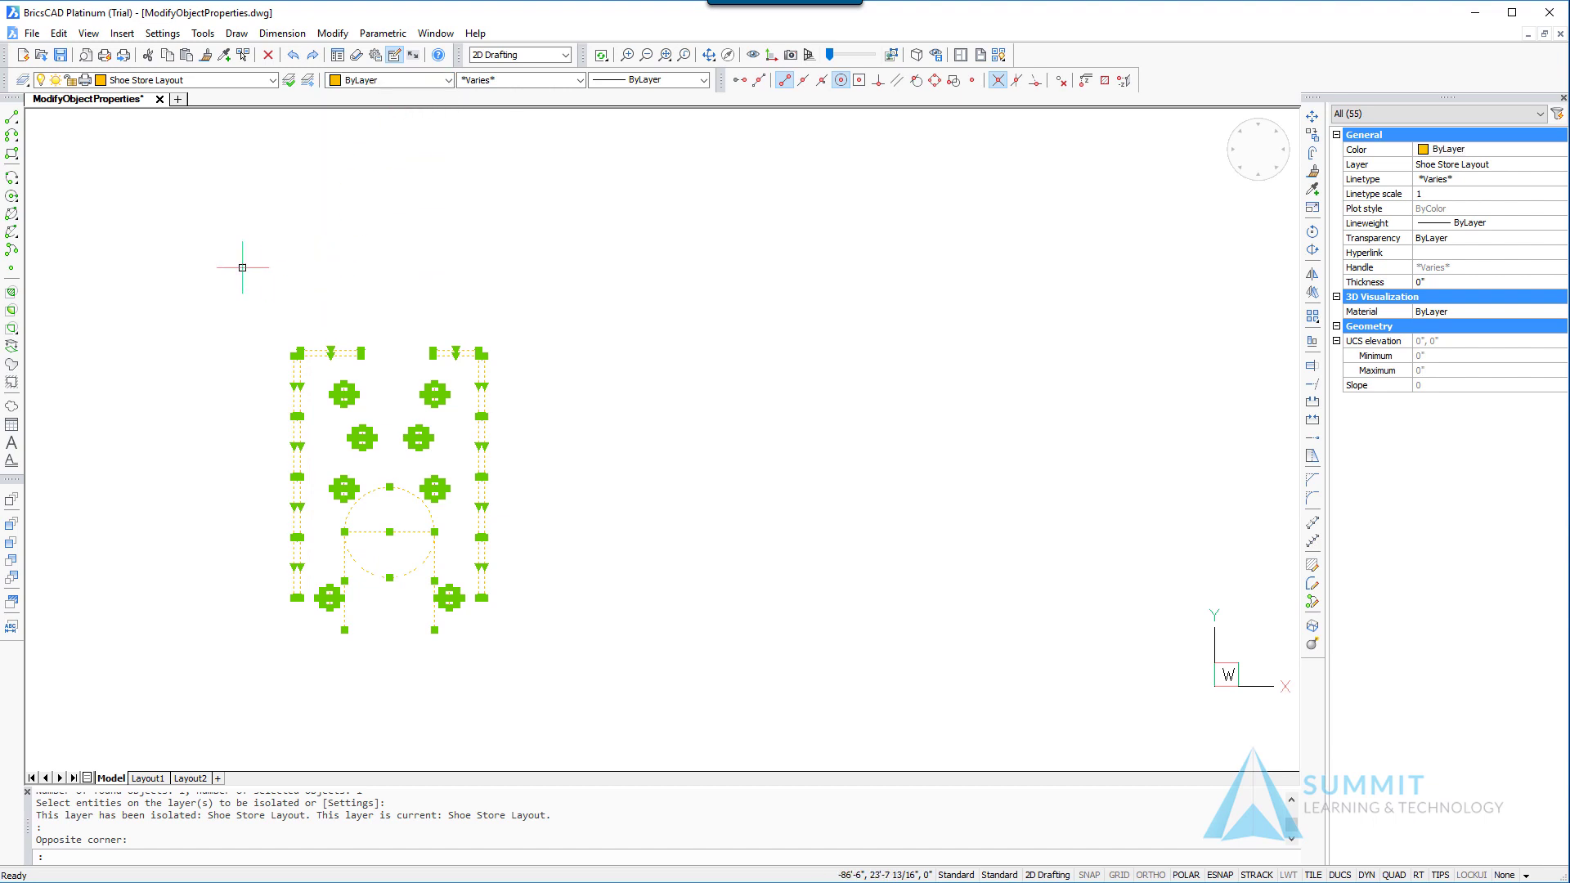
Clear the selection and unisolate to bring every layer back into view
key(Escape)
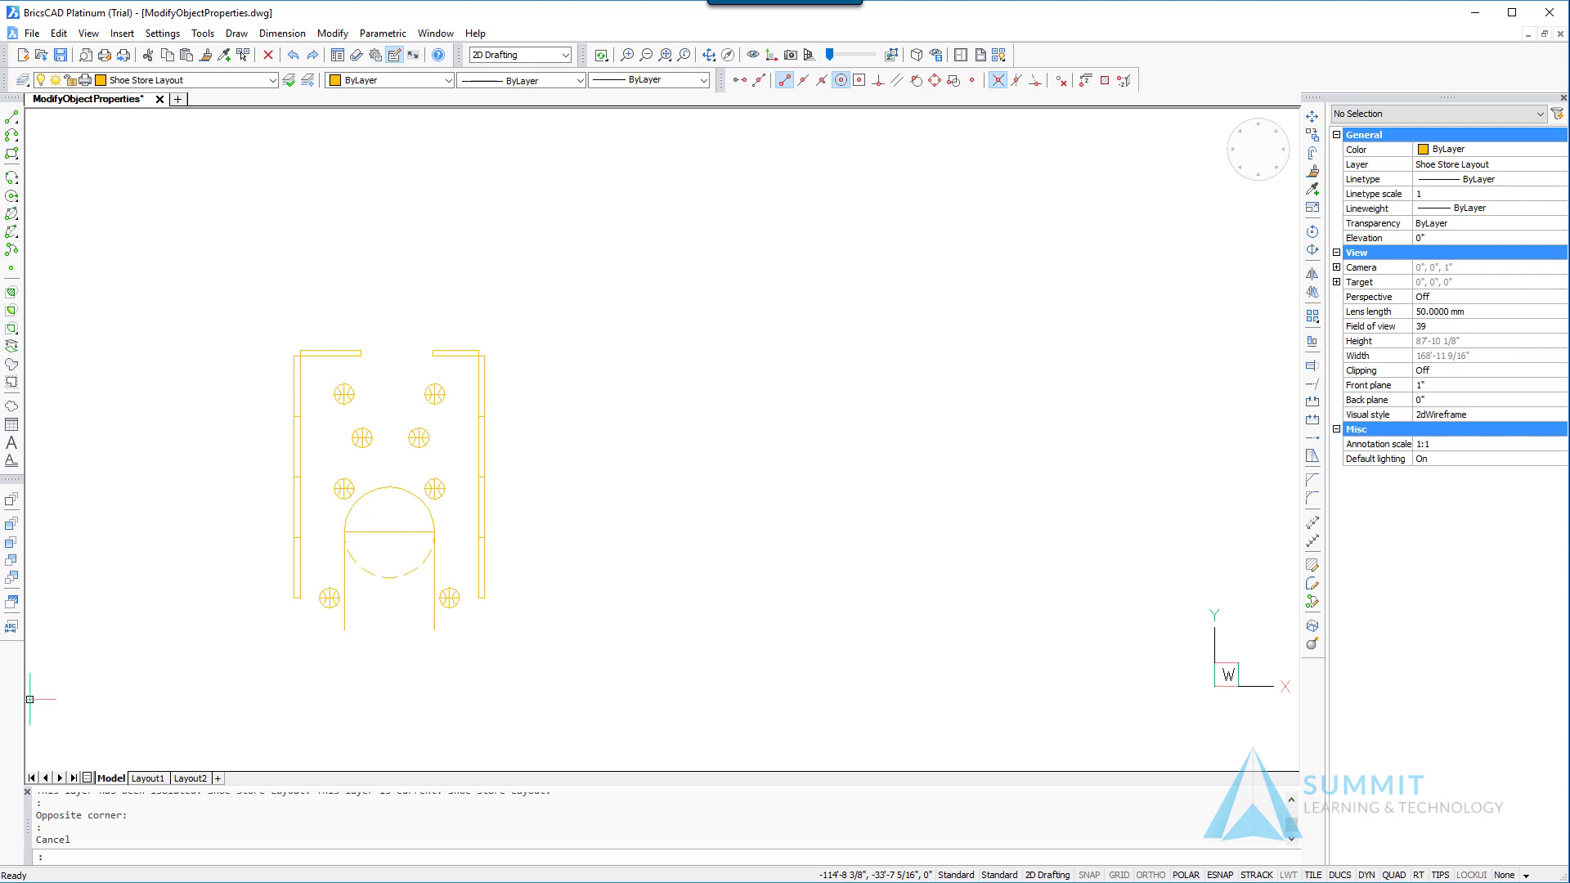
key(Escape)
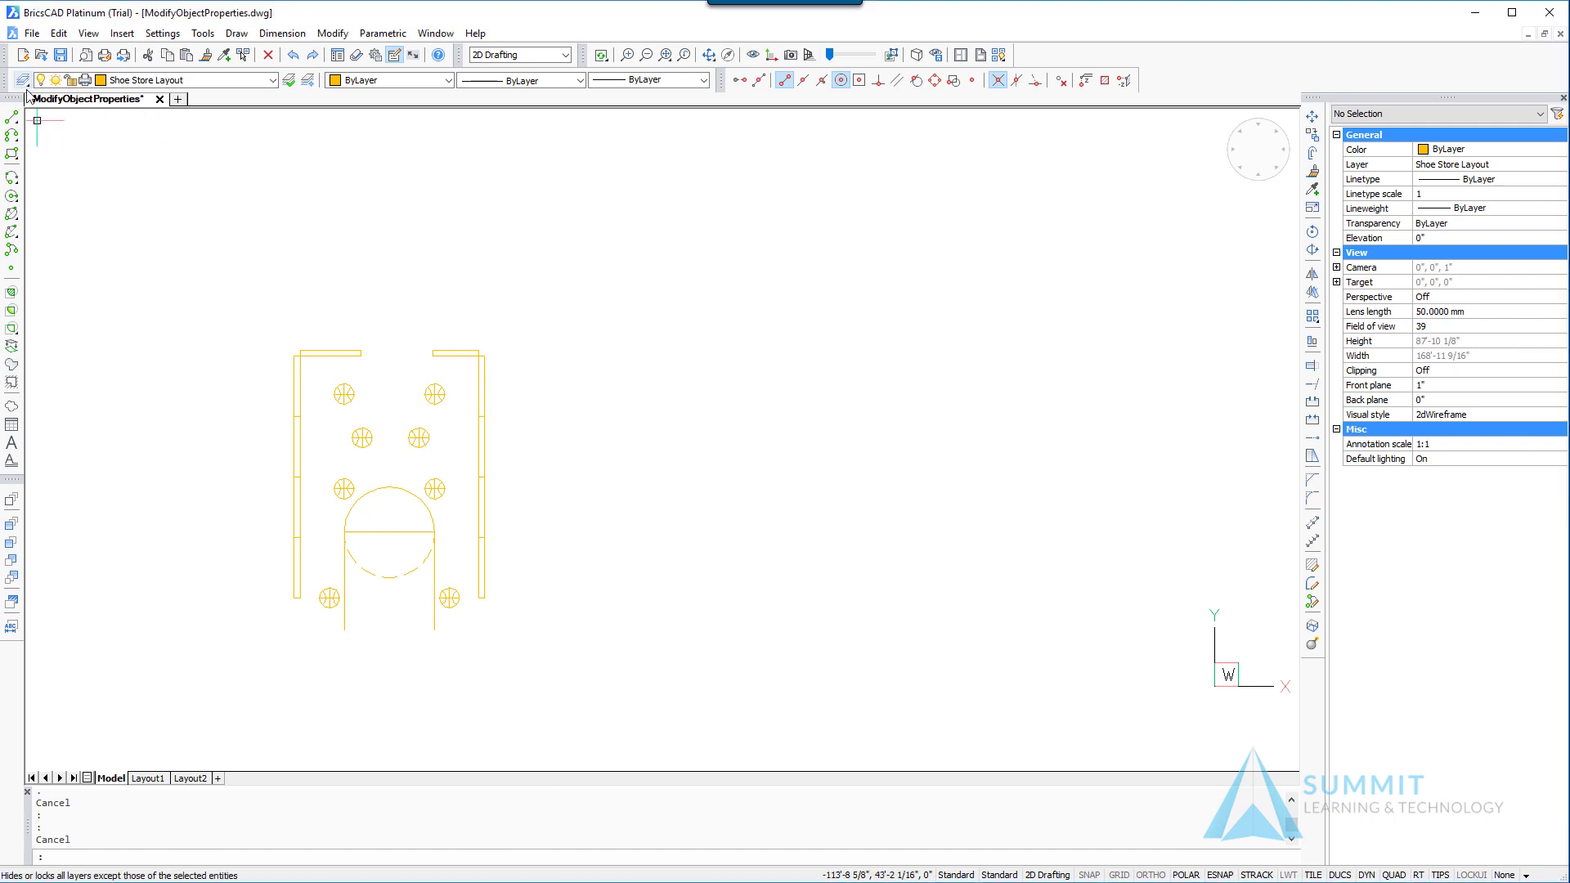
drag(22, 79, 14, 287)
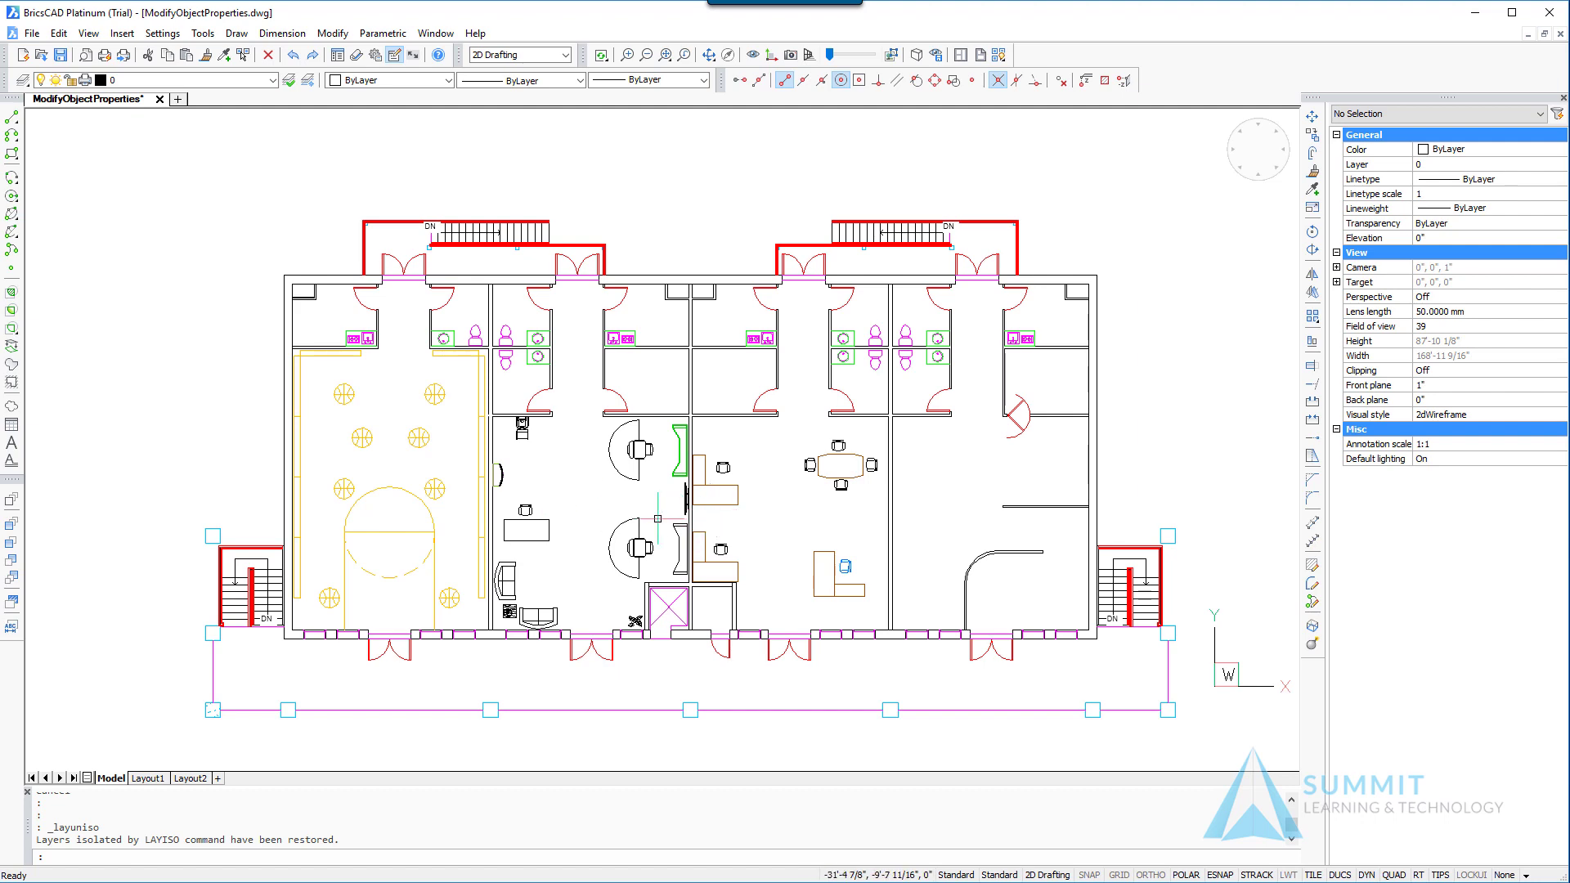
Match the upper green panel's properties onto the lower panel beside the curved desk
scroll(655, 517, up, 3)
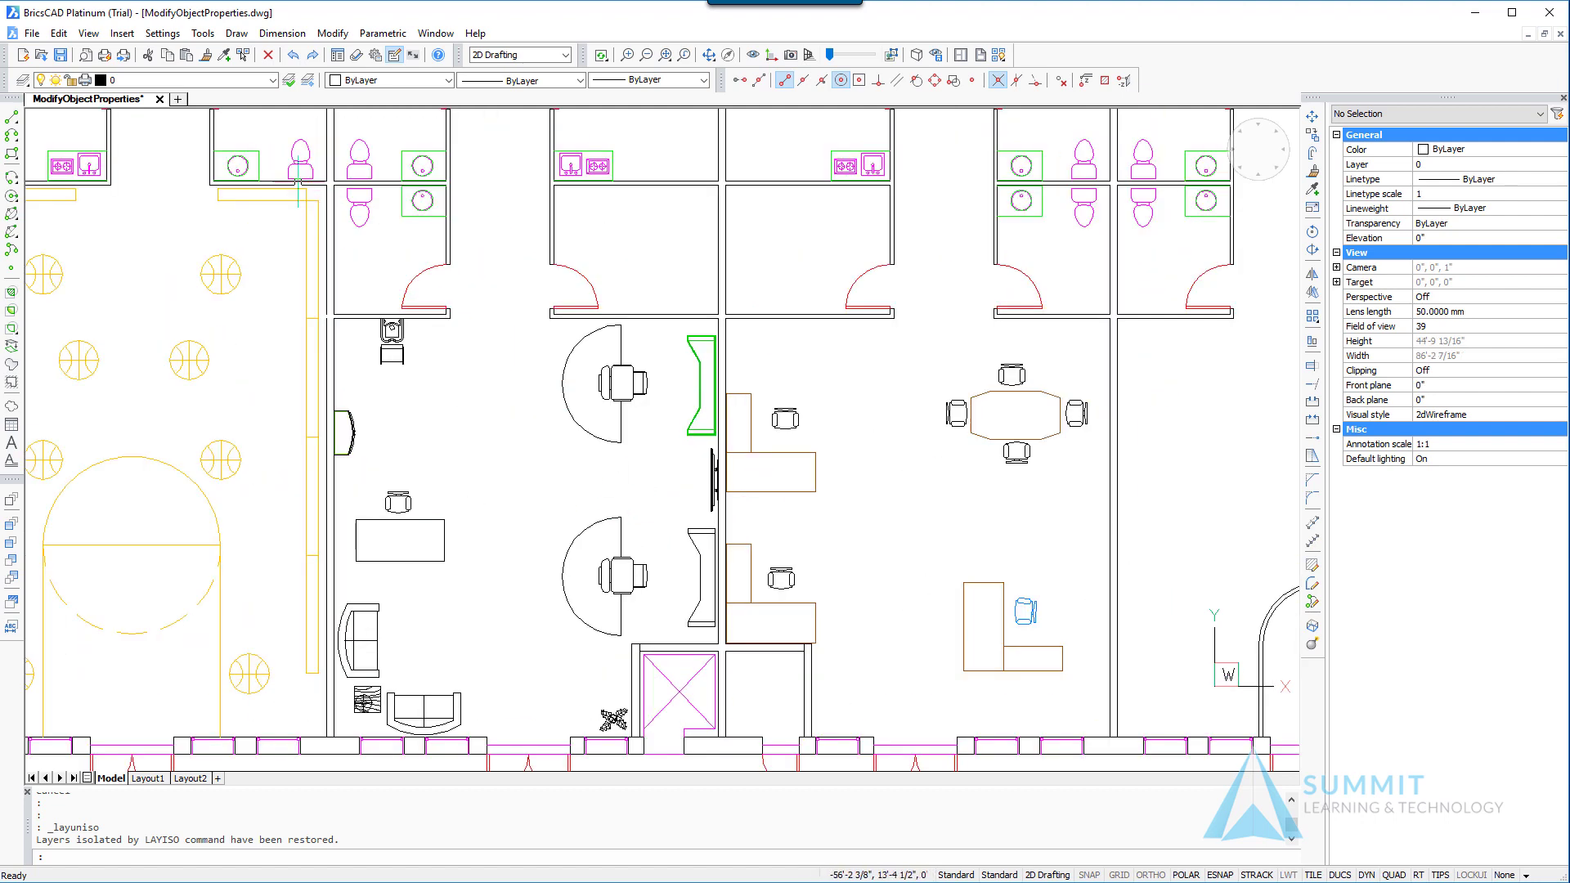
click(207, 56)
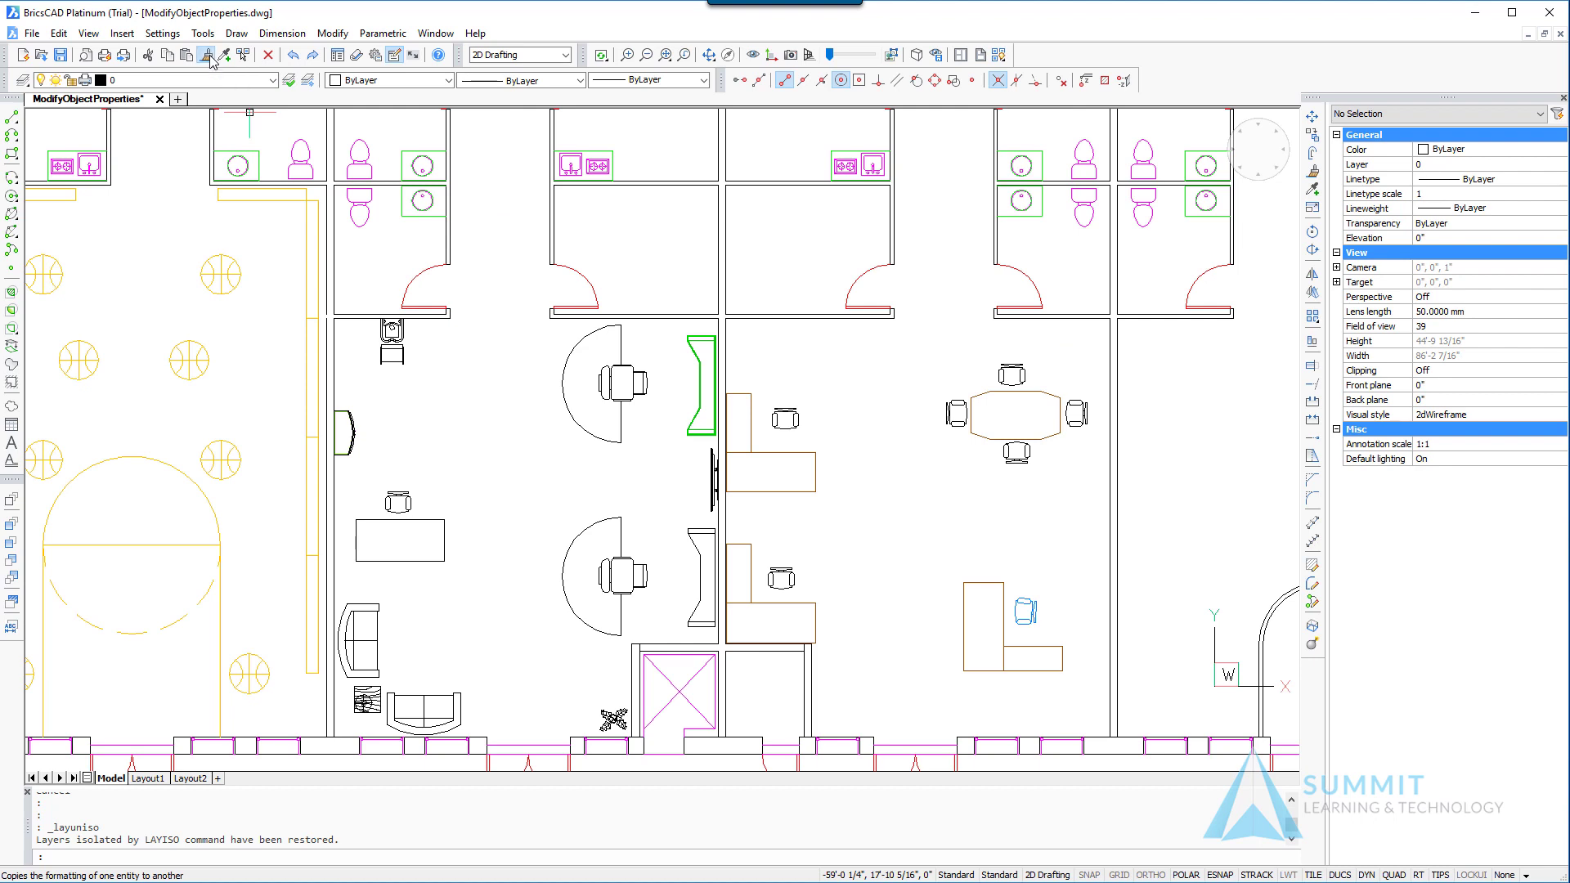
click(695, 409)
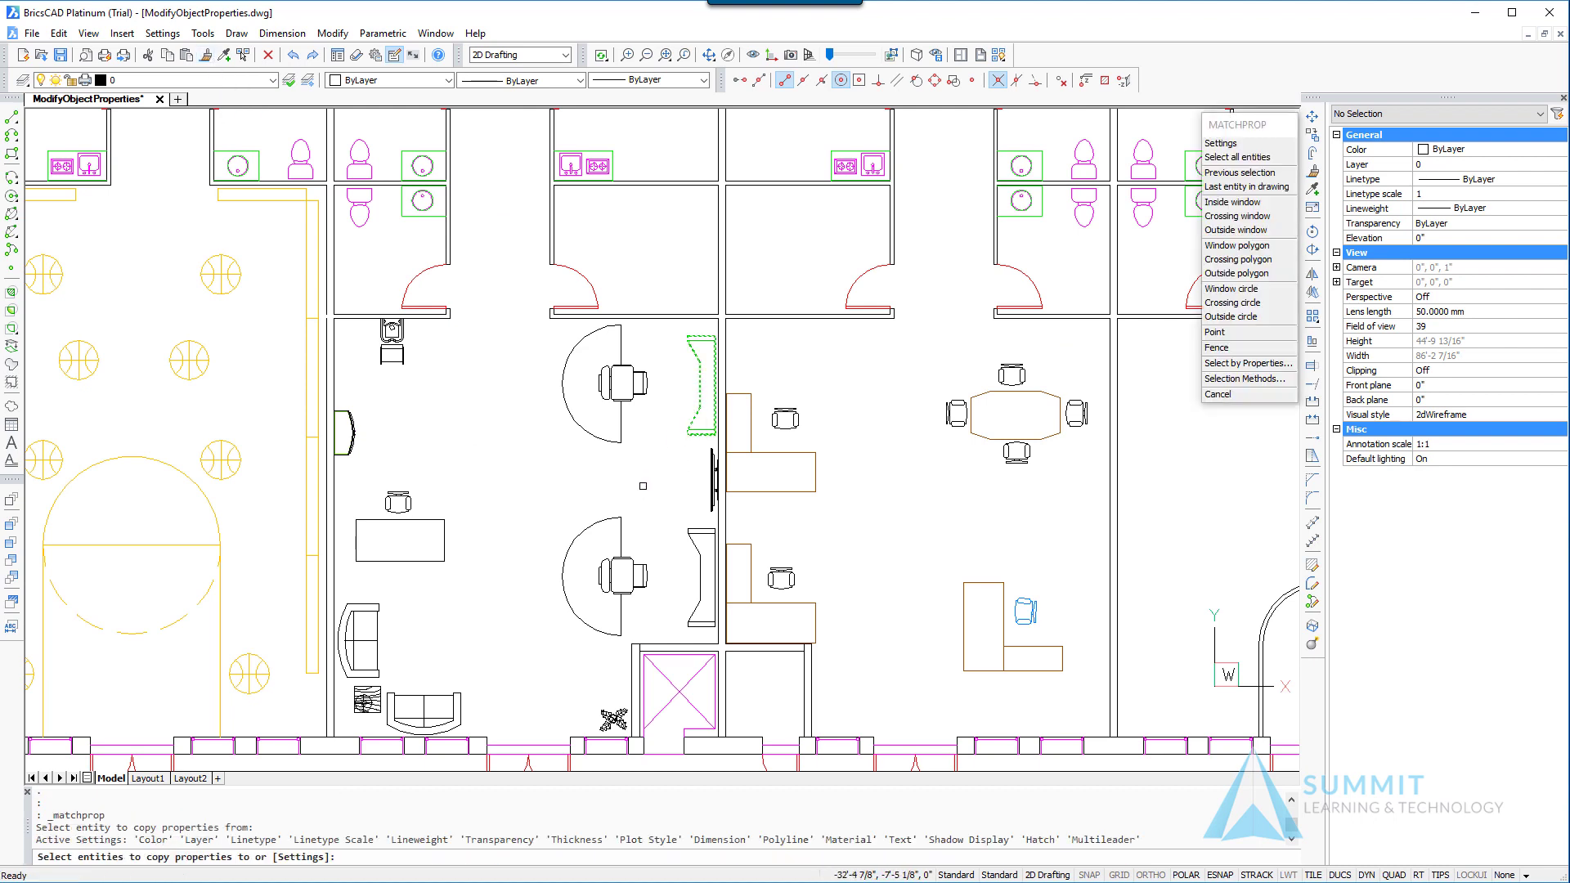
click(667, 524)
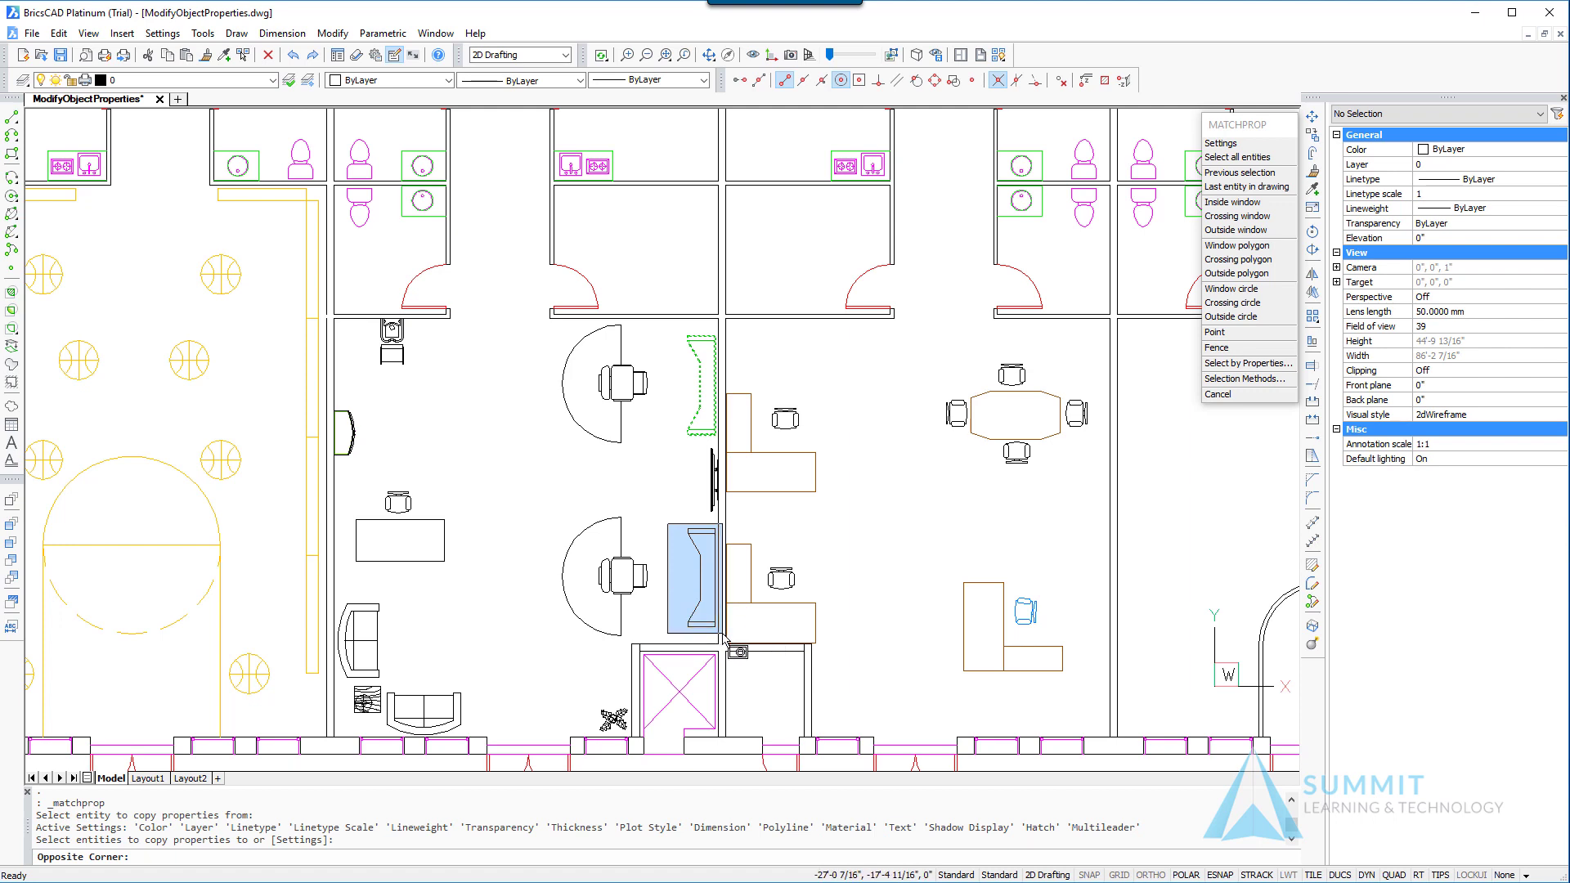
click(721, 633)
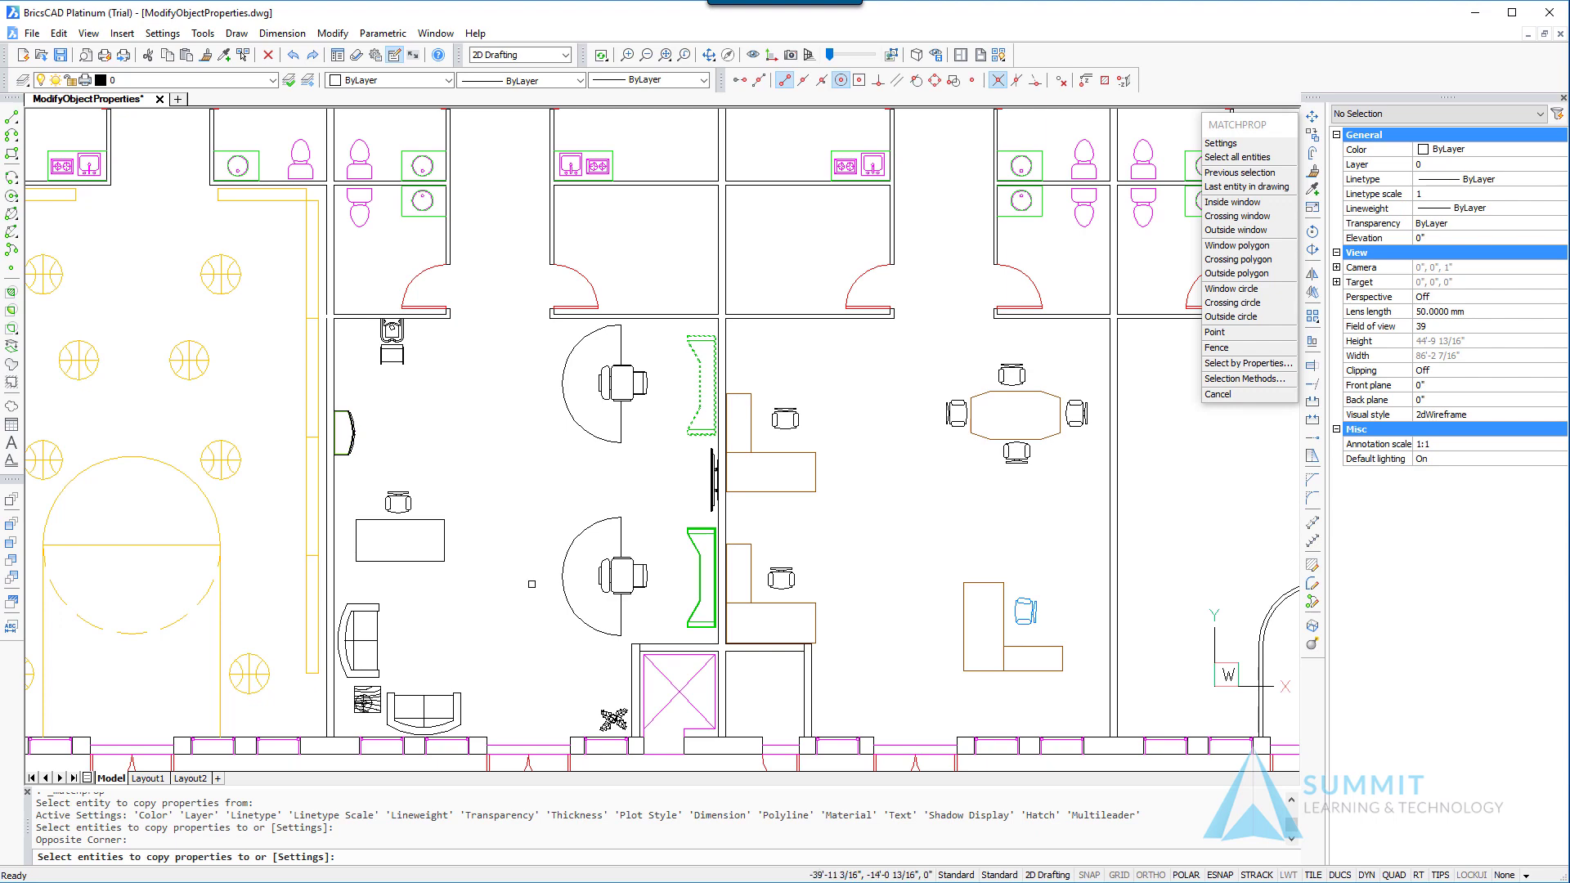
key(Return)
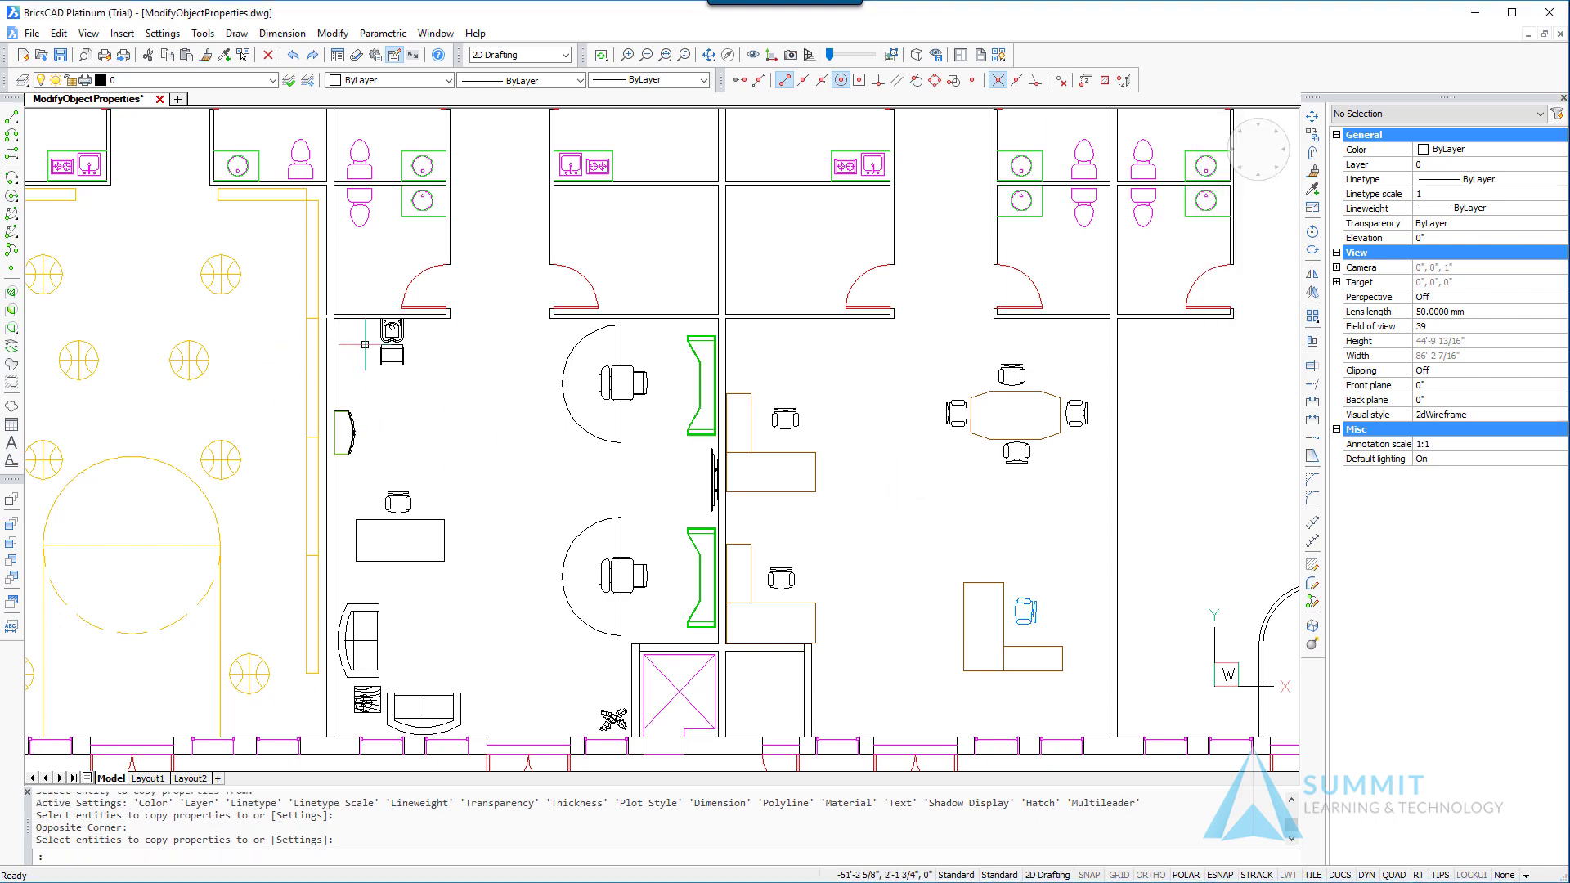
Move the small fixture block in the upper-left office onto layer P-SANR-FIXT so it shows magenta
scroll(364, 344, up, 2)
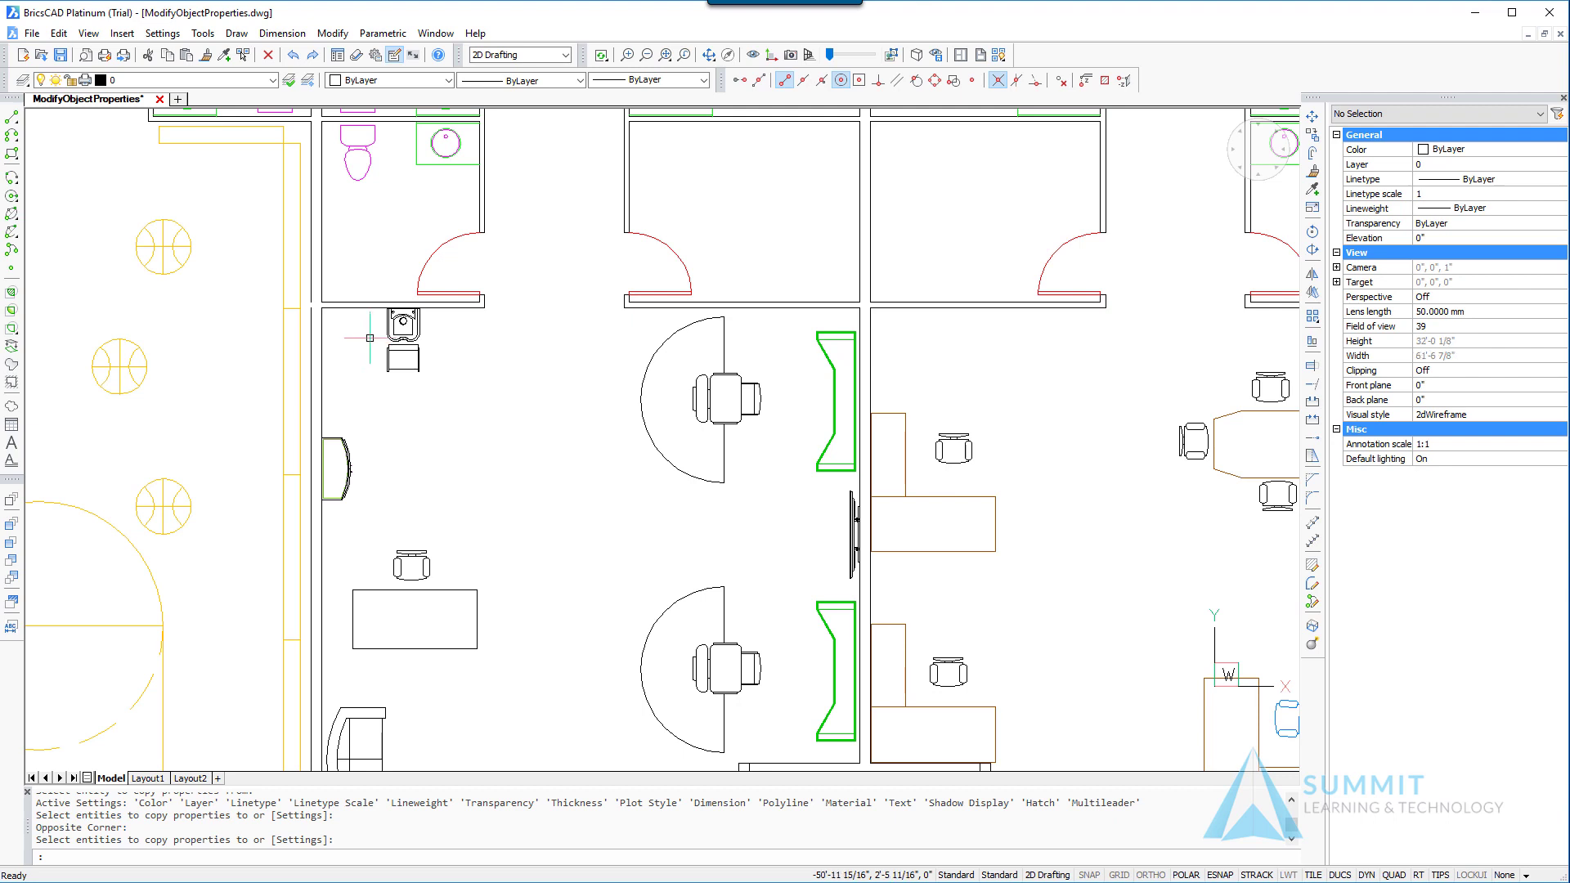
click(367, 344)
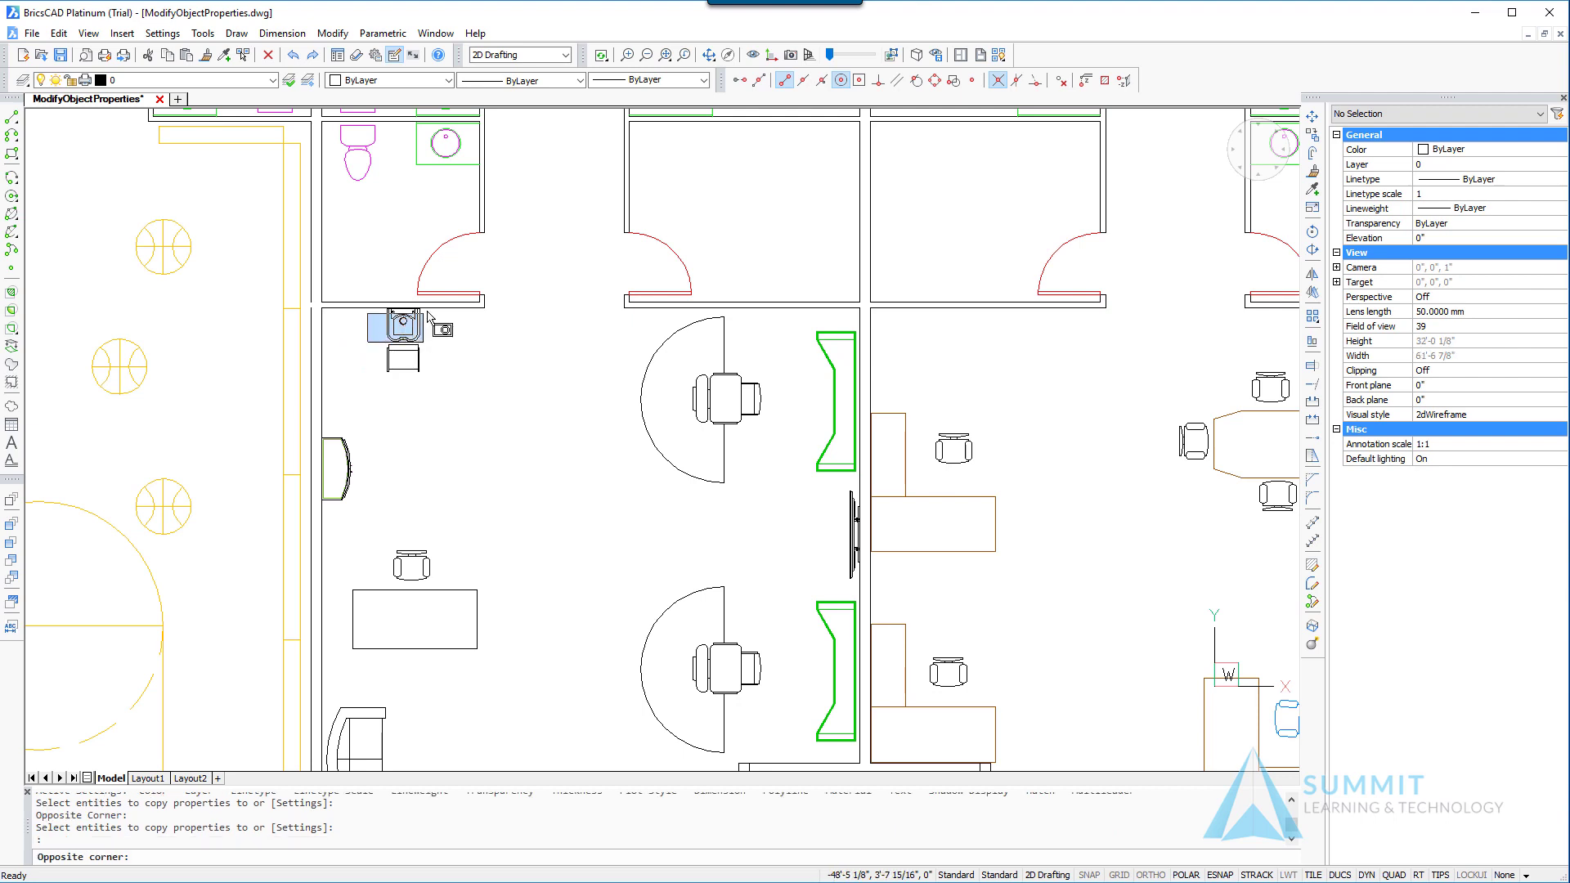
click(439, 305)
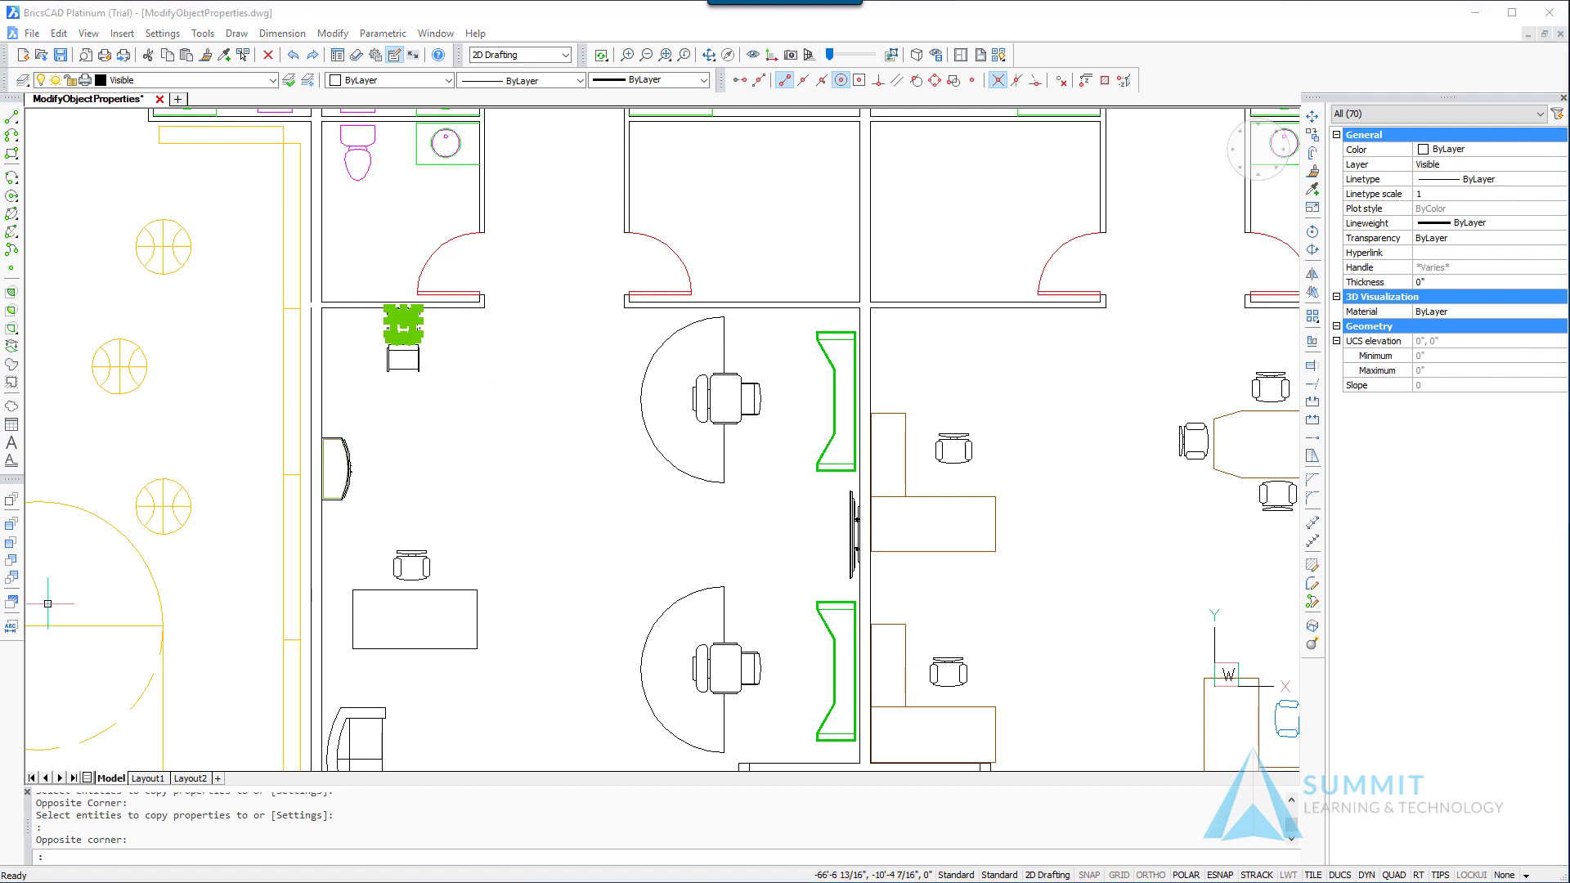
click(1496, 165)
click(1497, 165)
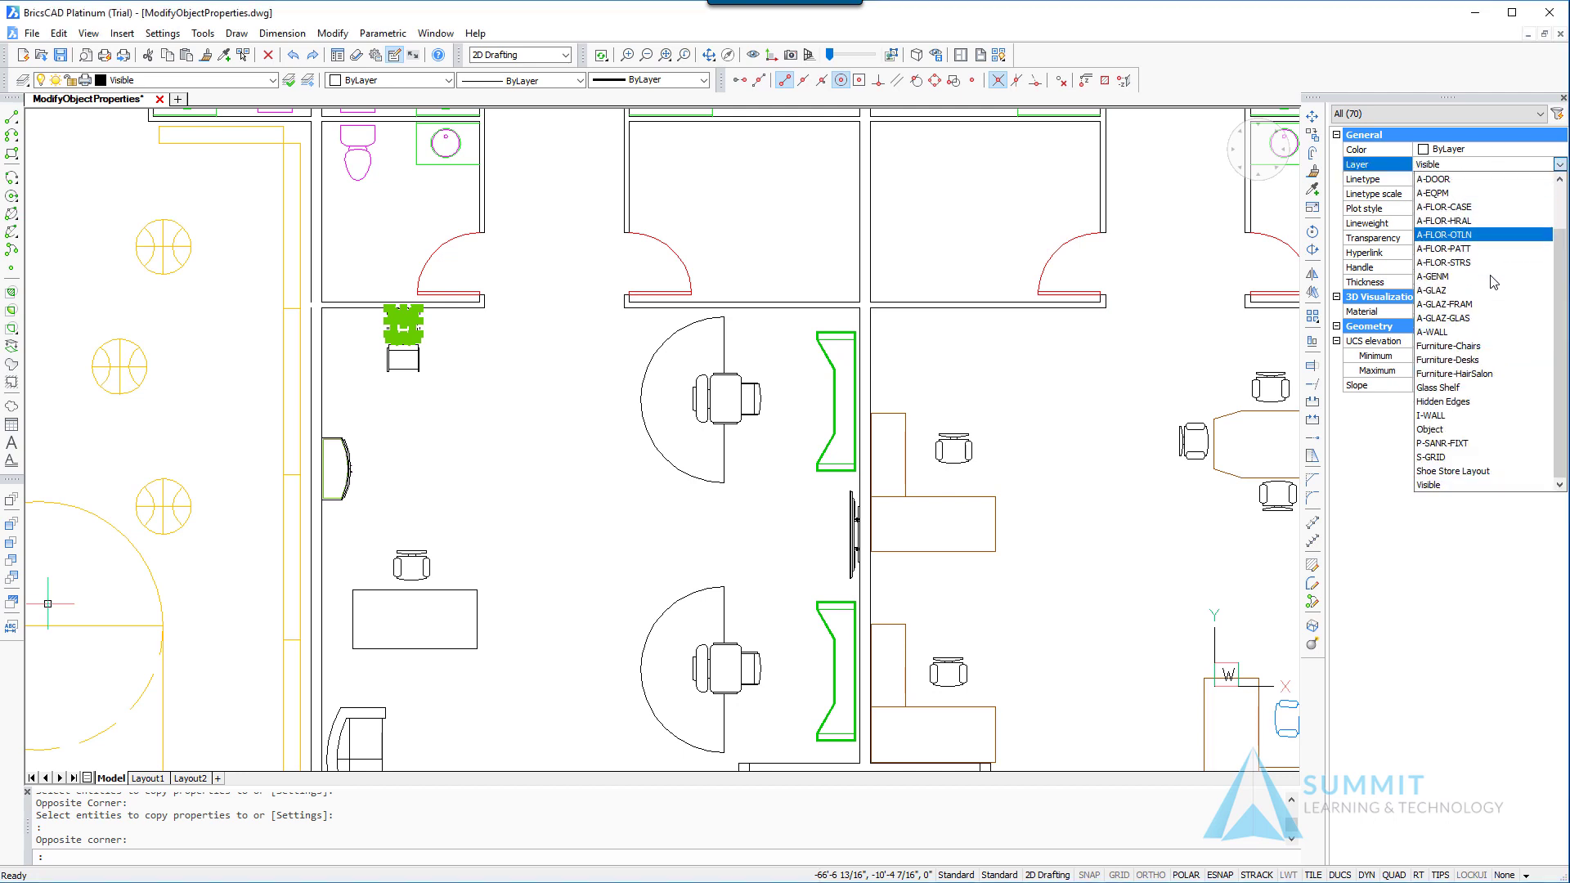
click(1469, 444)
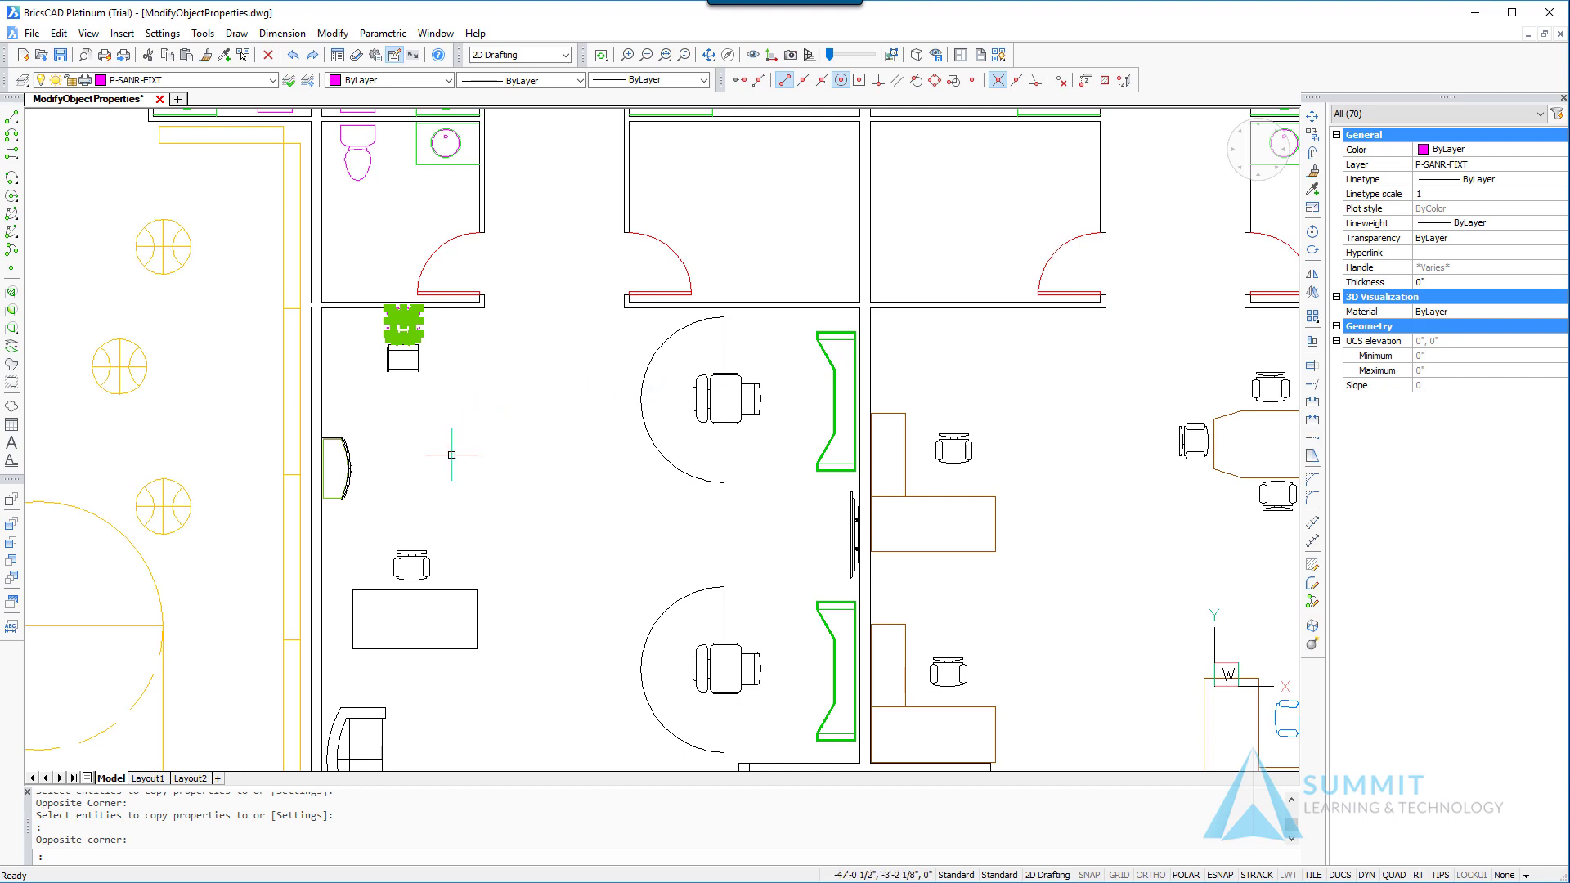
key(Escape)
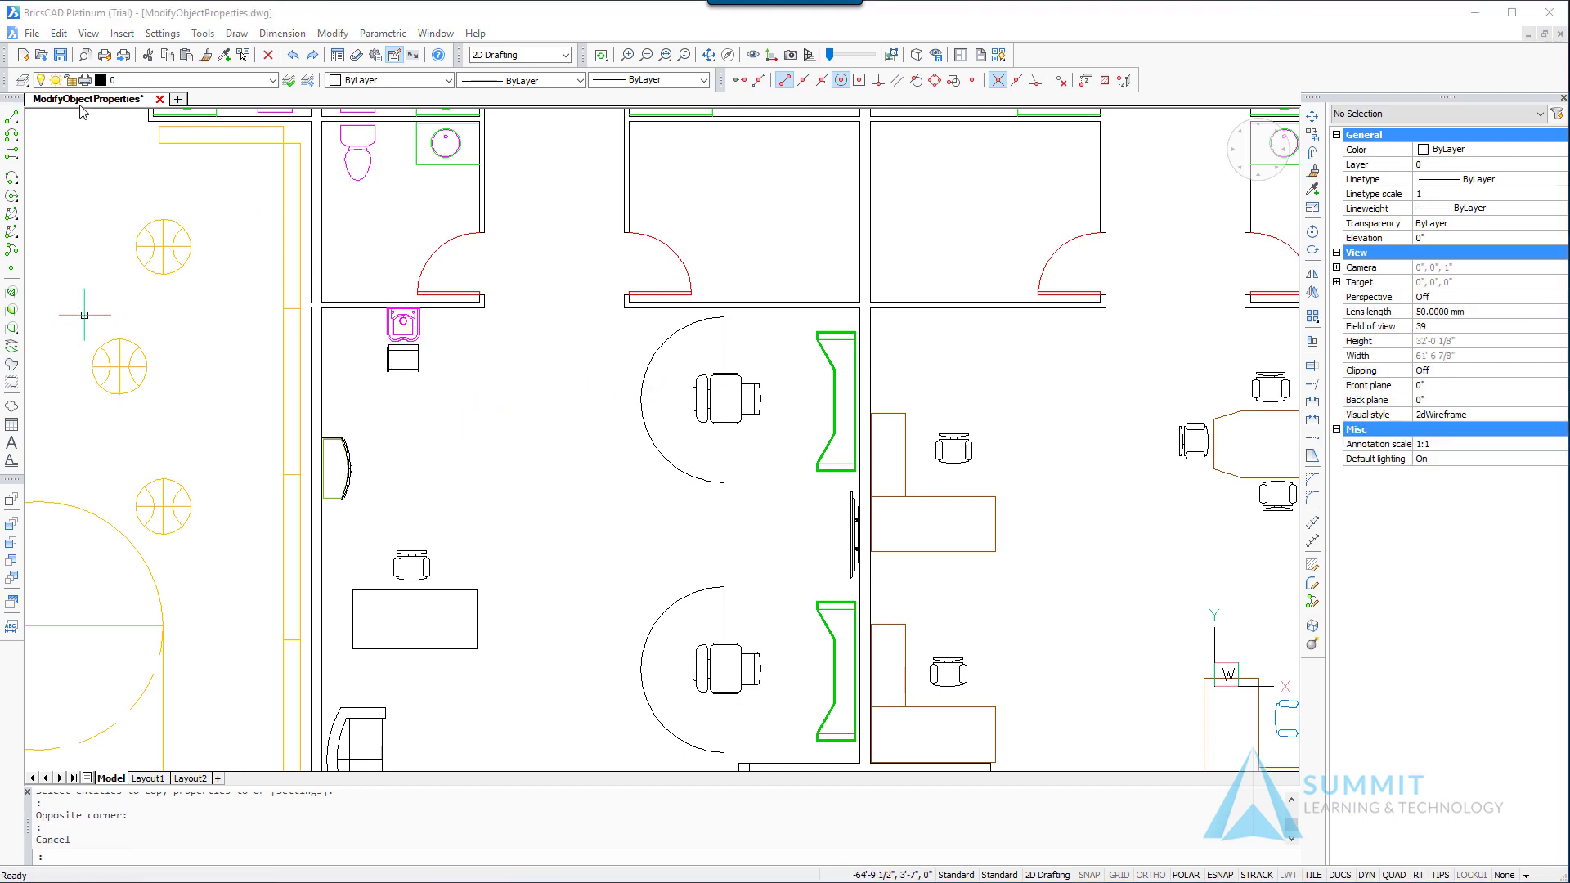
Isolate the desk, chair and seating layers, then window-select all the black furniture pieces
click(29, 84)
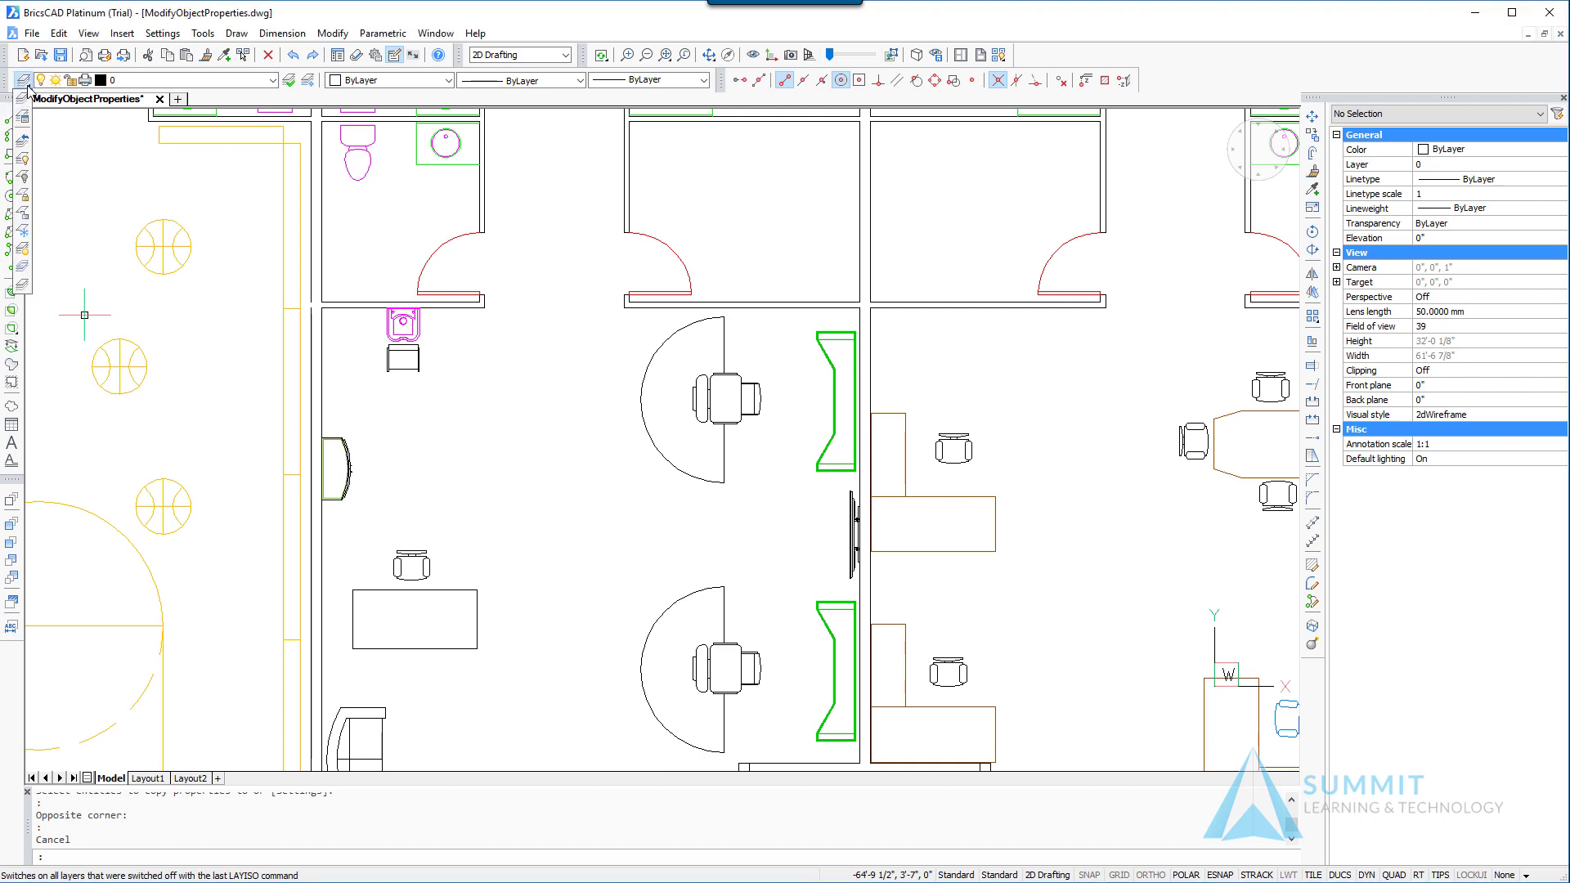
click(24, 267)
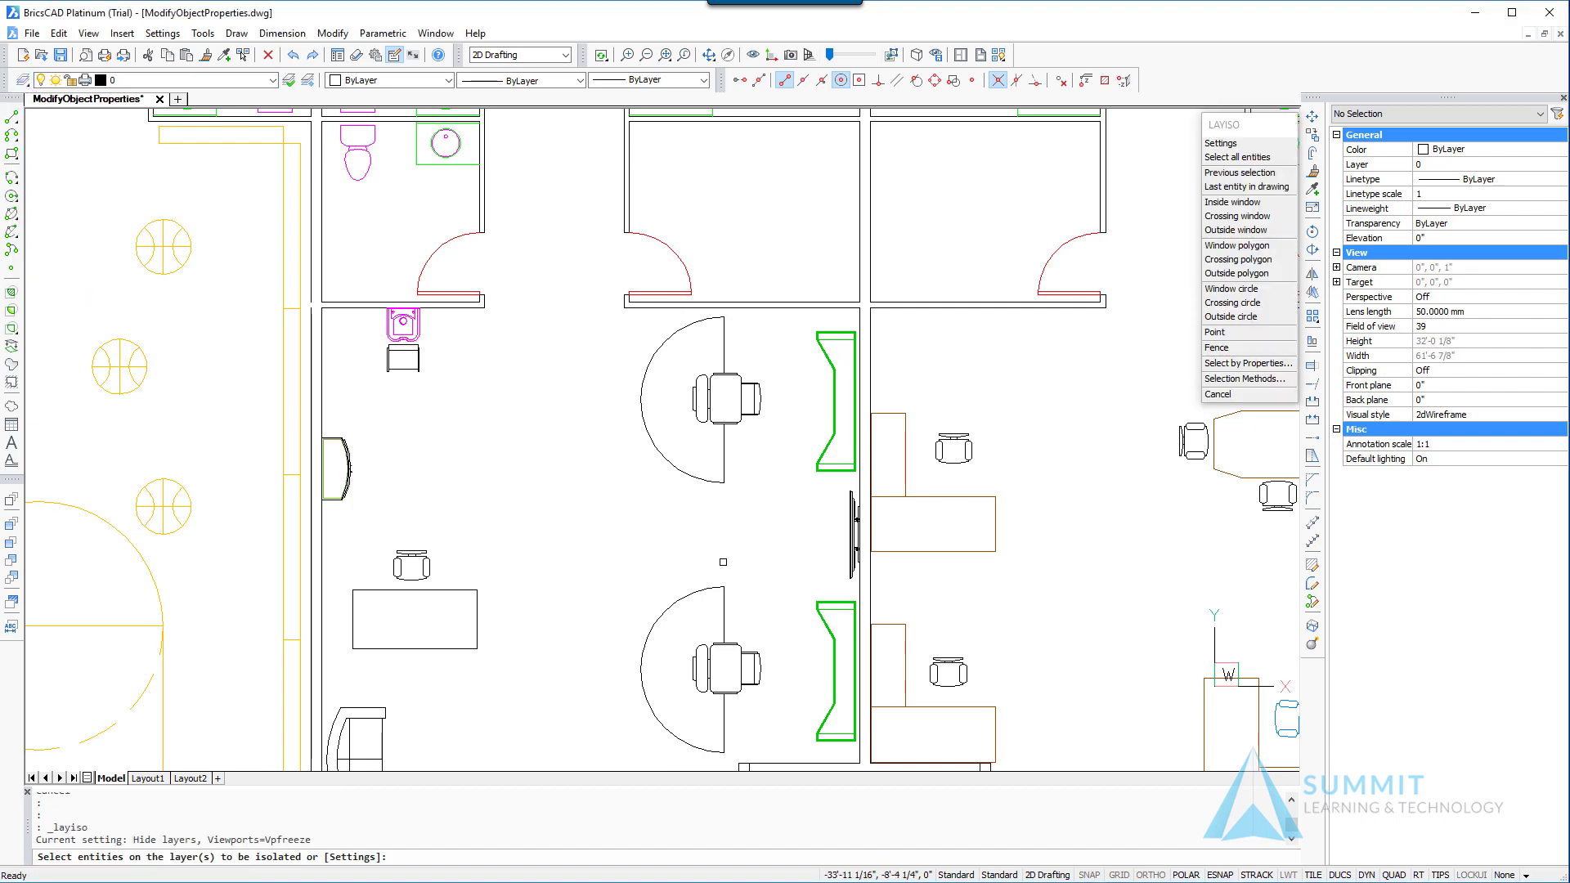
scroll(535, 331, down, 3)
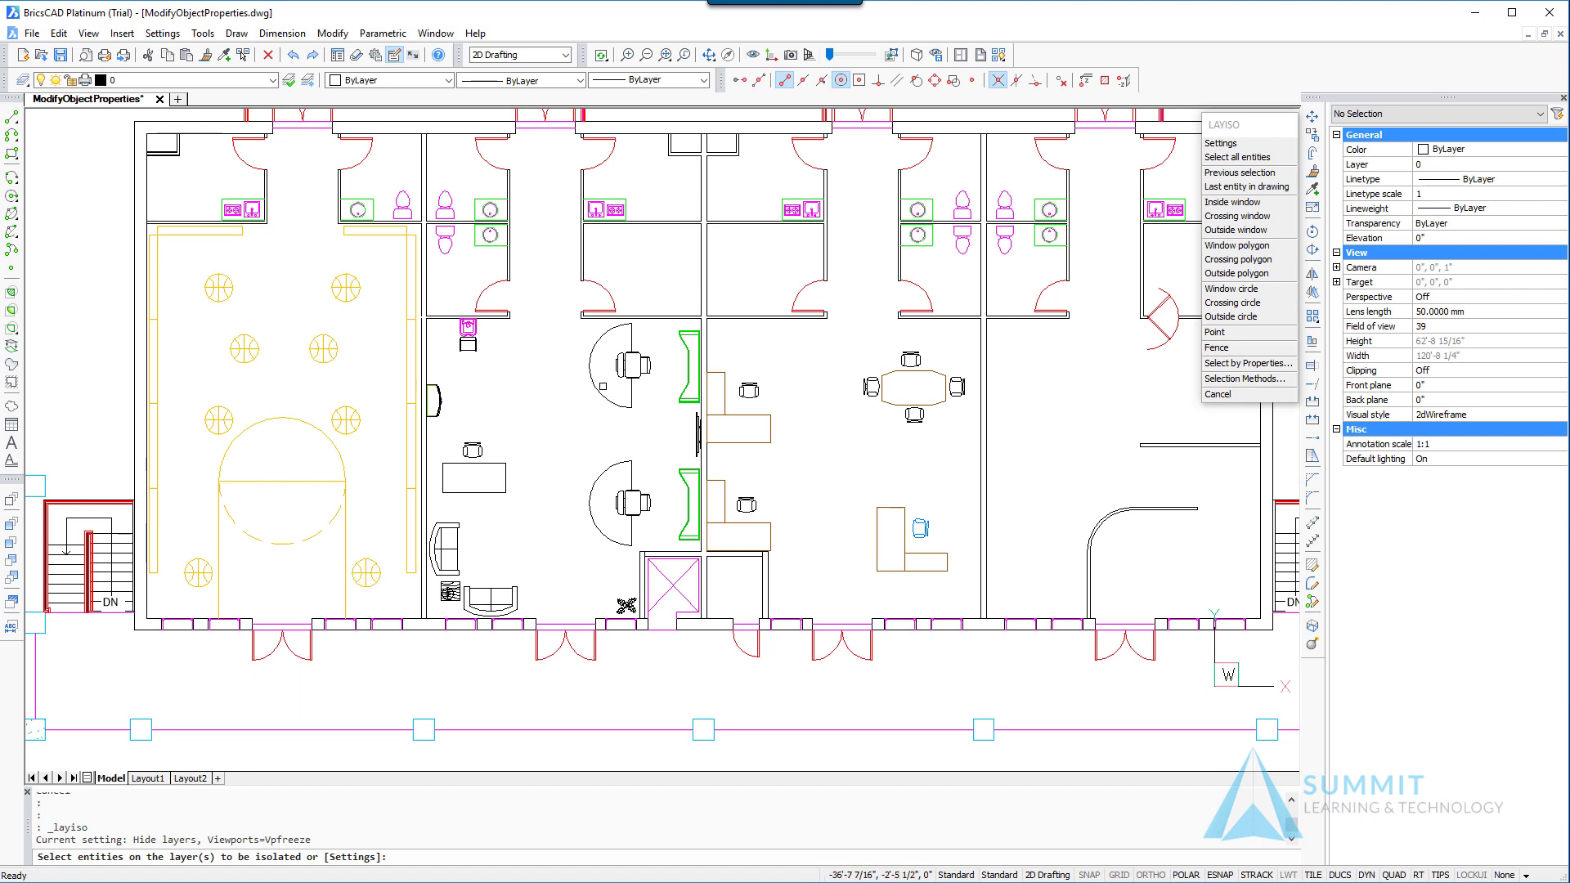
click(708, 441)
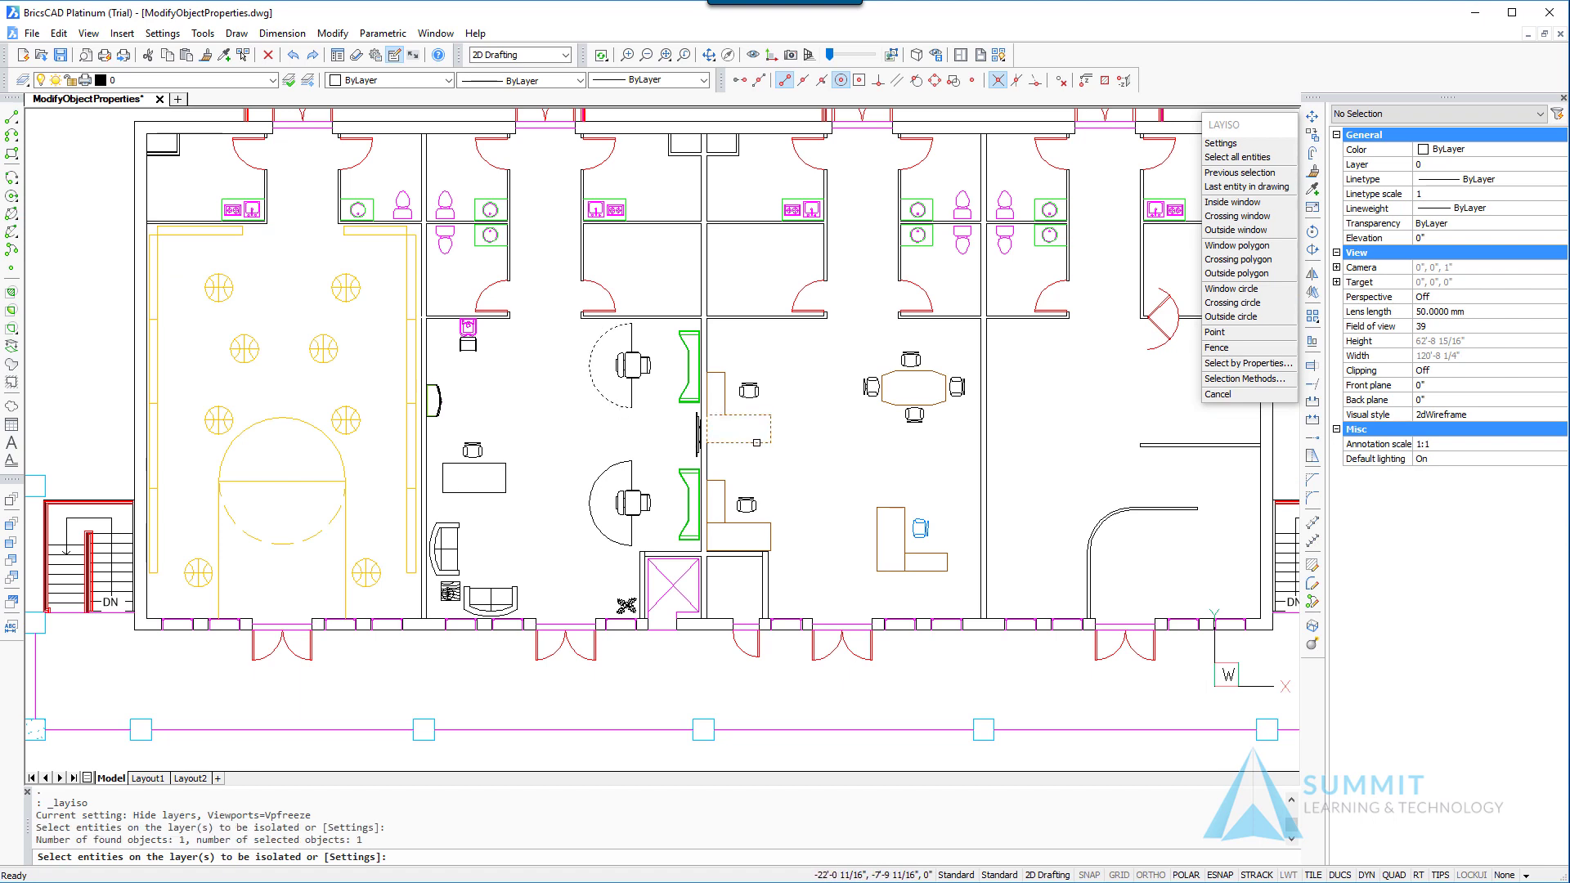
click(755, 442)
click(920, 528)
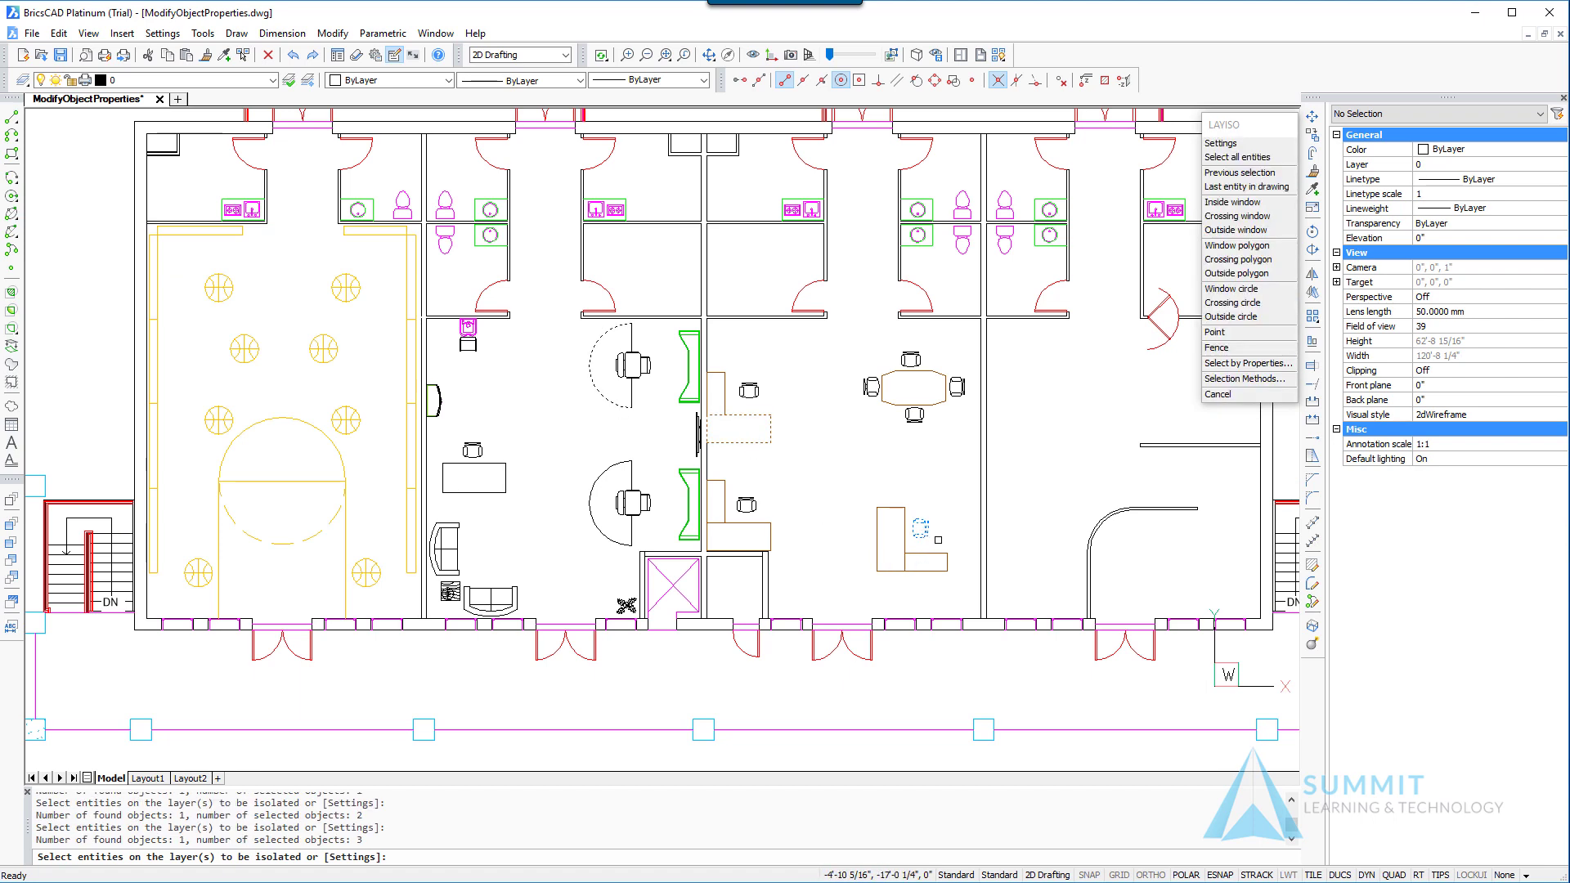
key(Return)
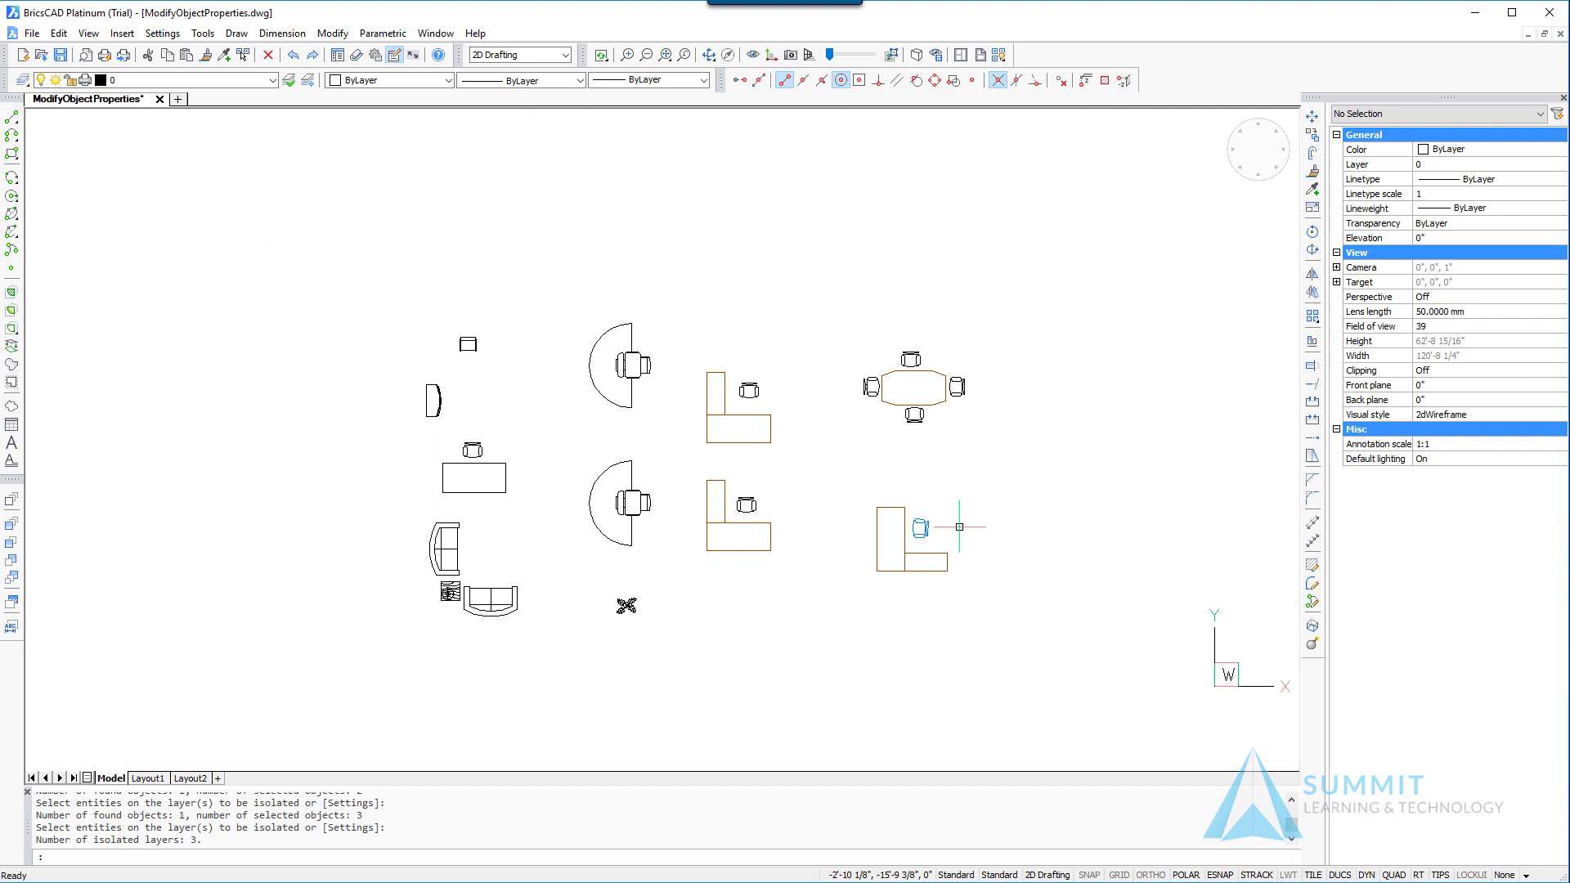
click(385, 277)
click(664, 646)
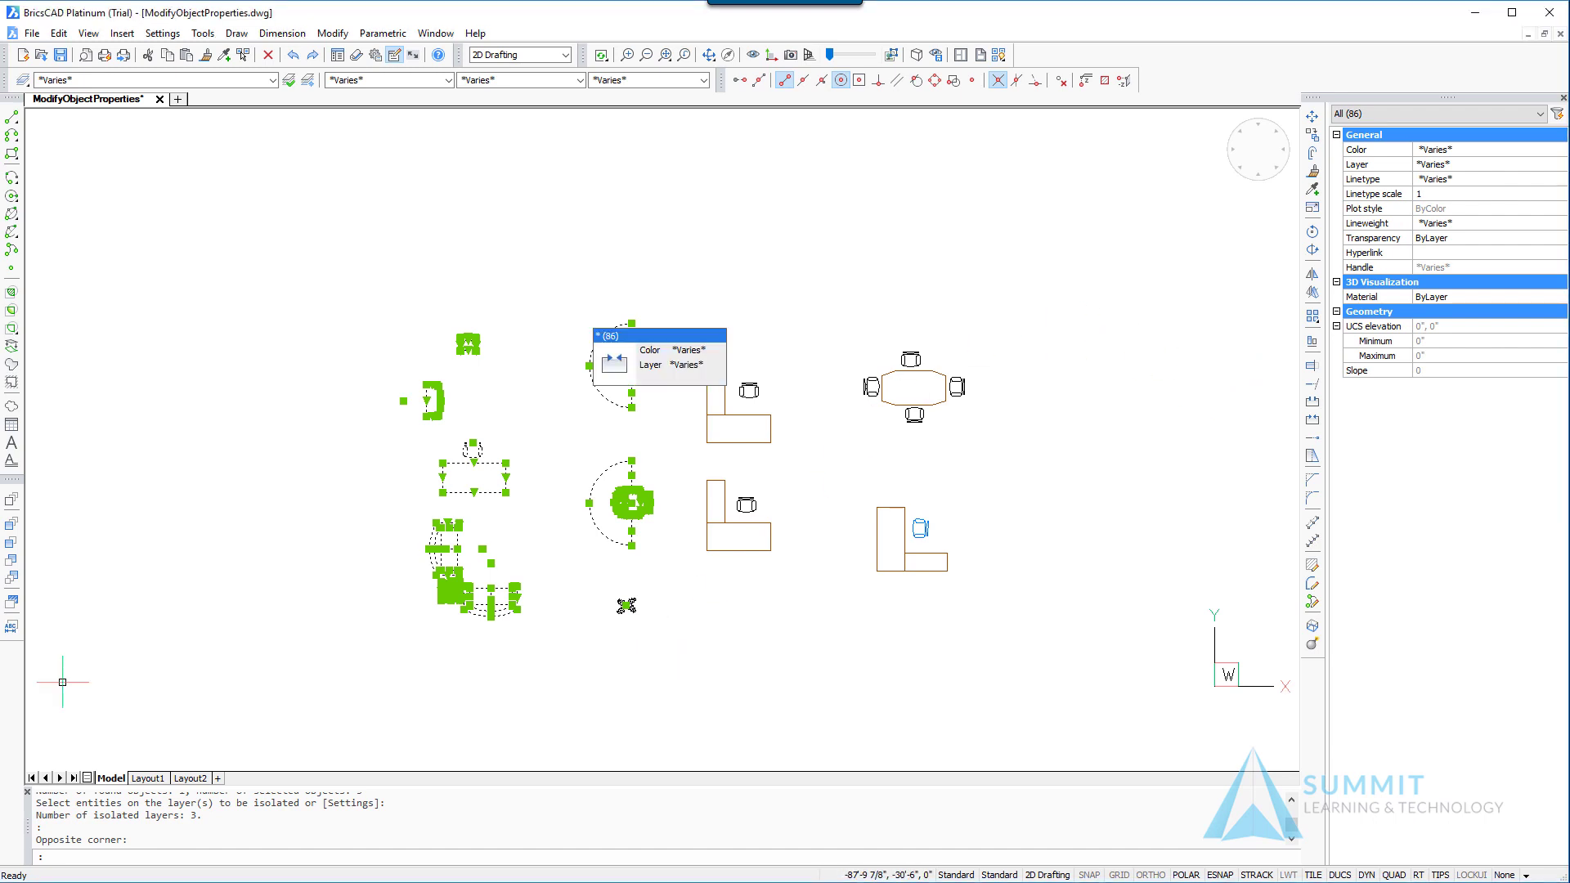
Give the selected black furniture ByLayer colour and place it on layer Furniture-HairSalon
click(697, 352)
click(699, 352)
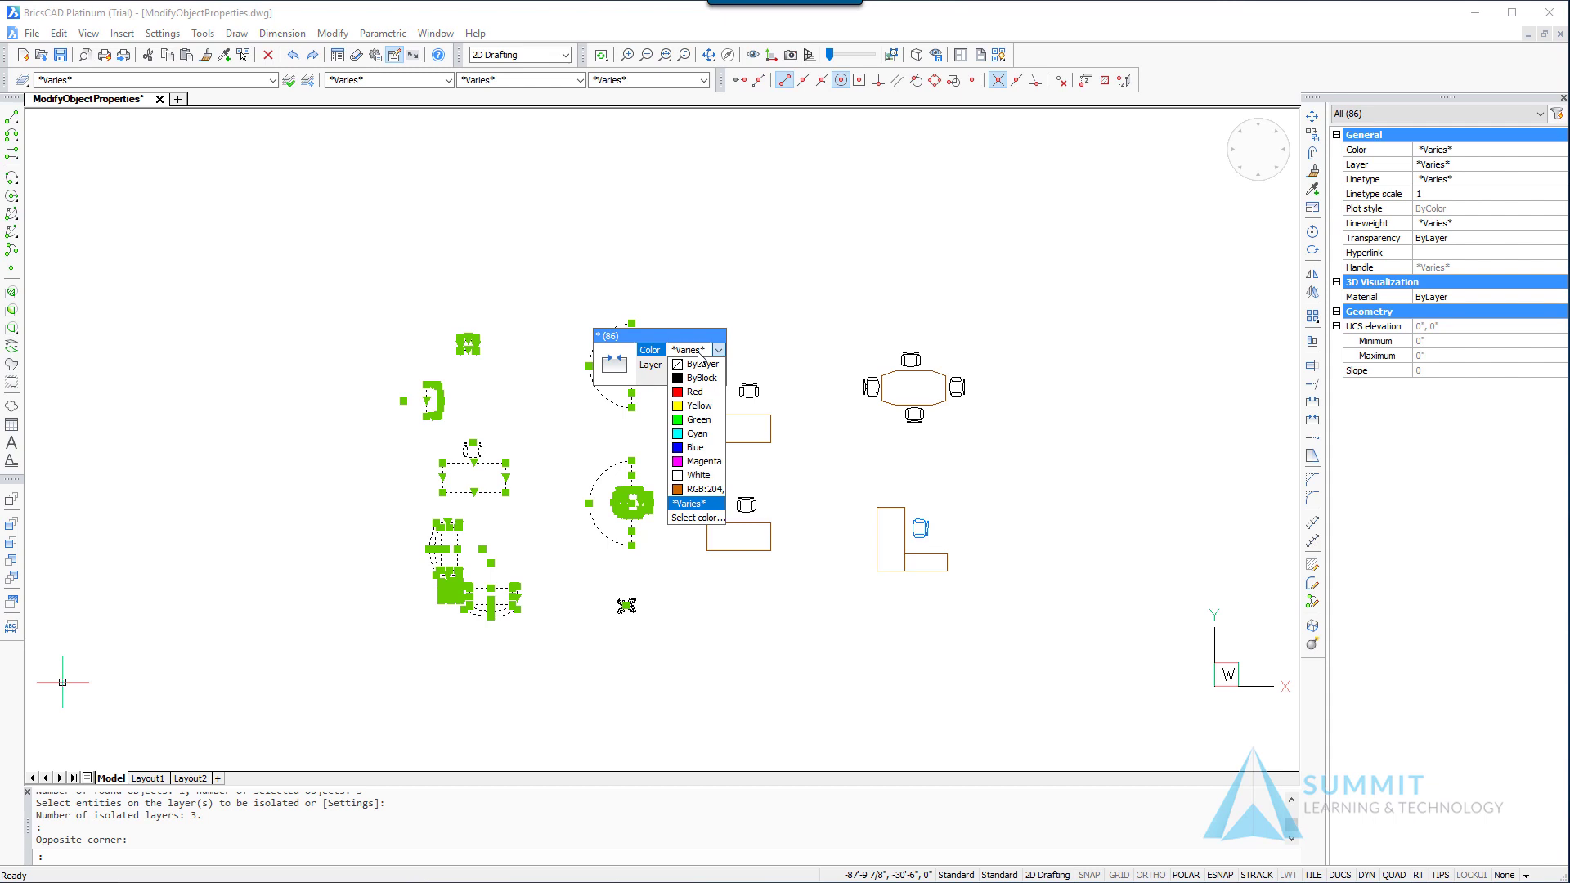
click(700, 365)
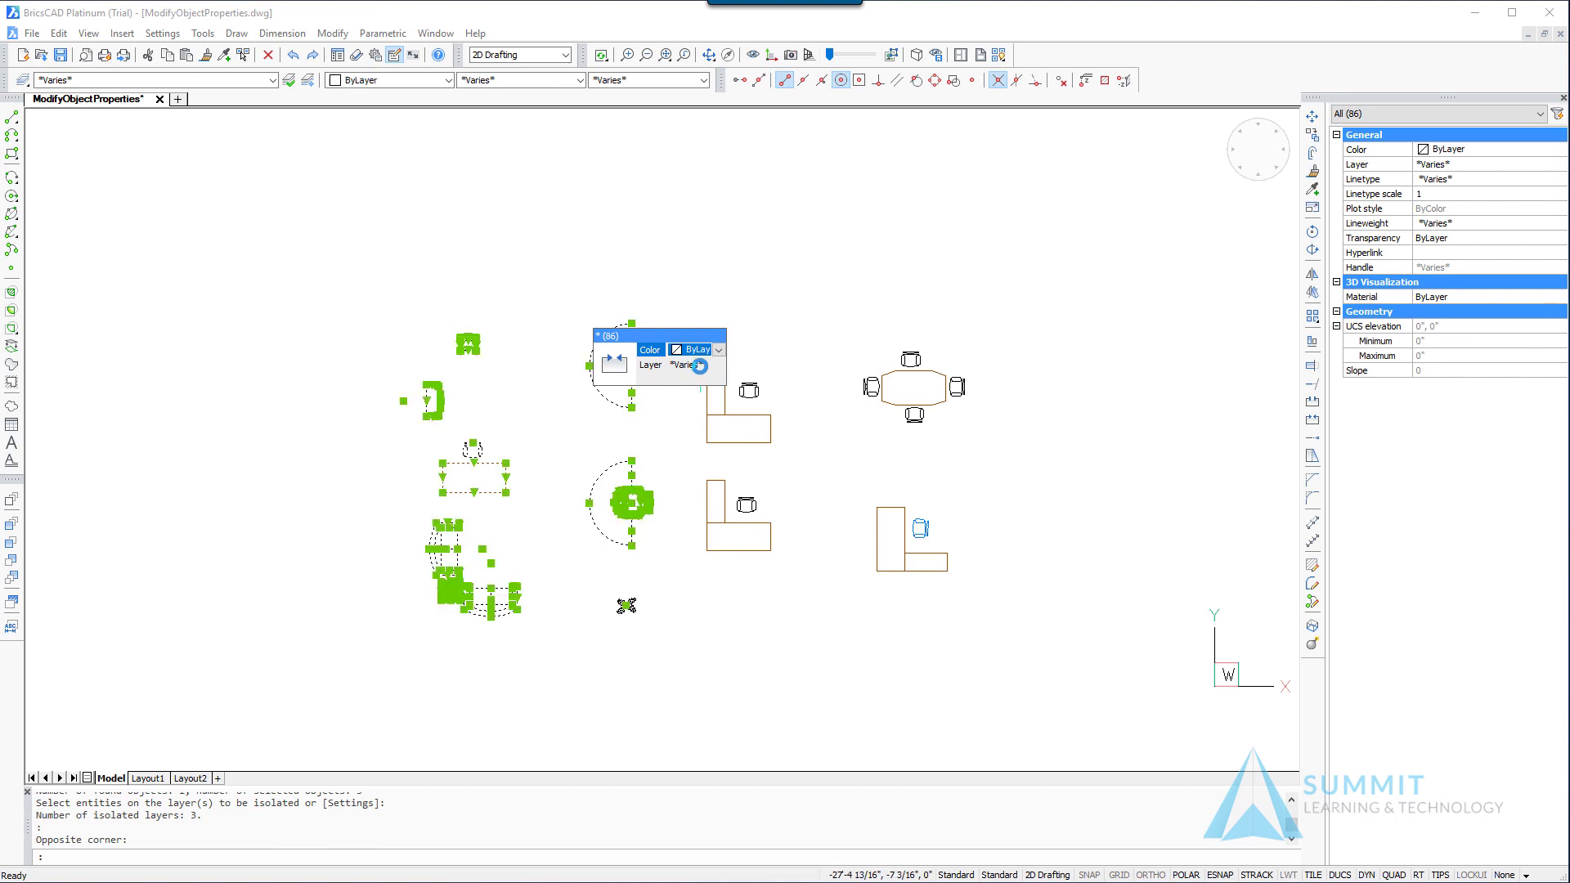
click(701, 366)
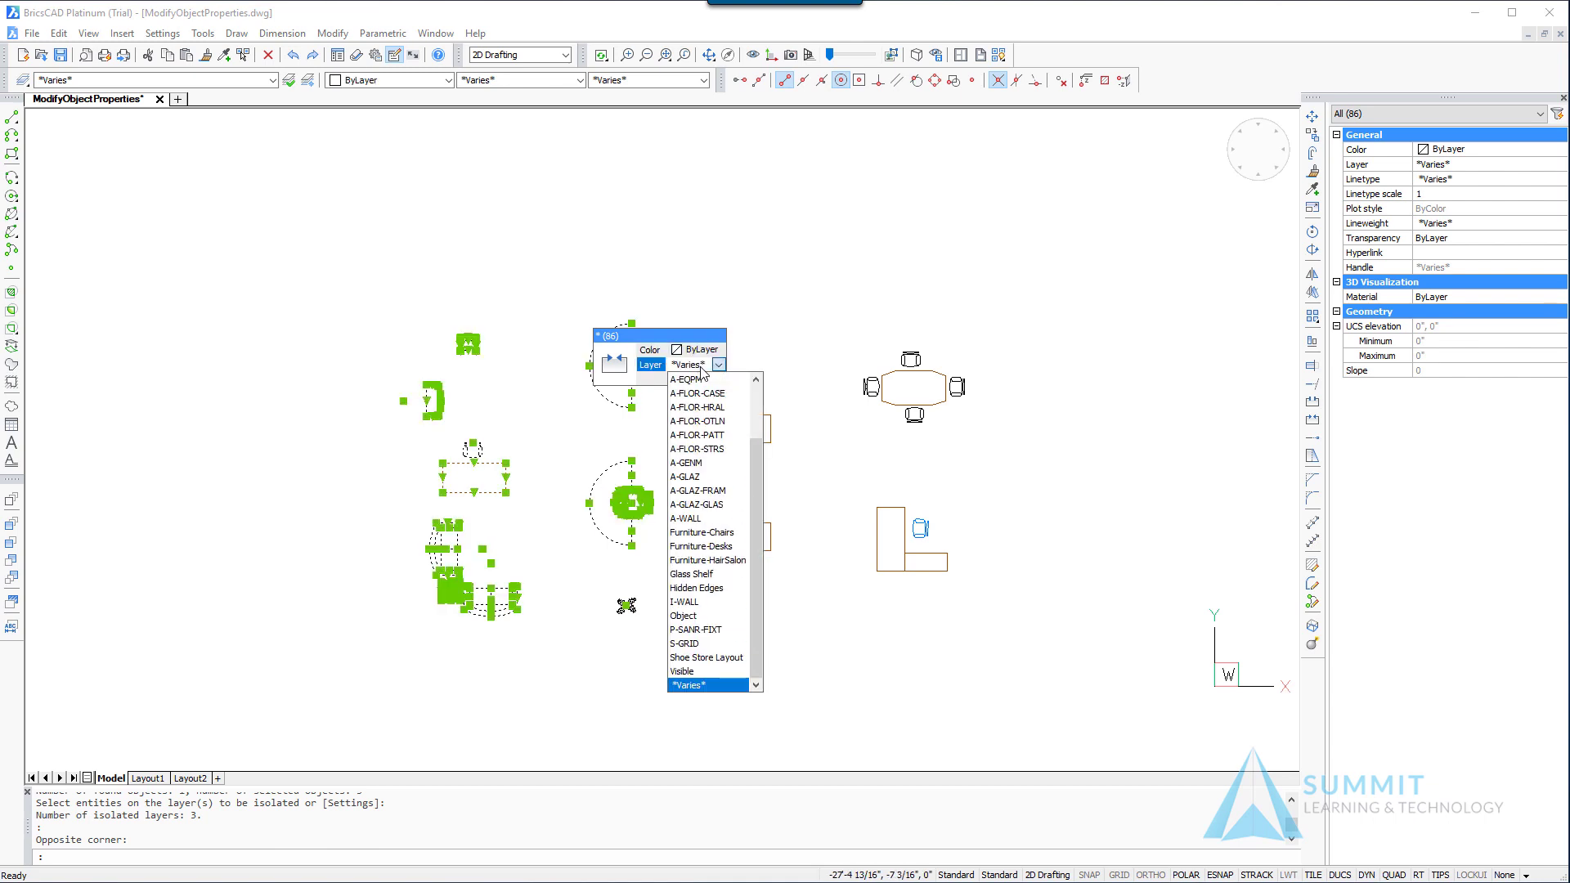
click(709, 561)
key(Escape)
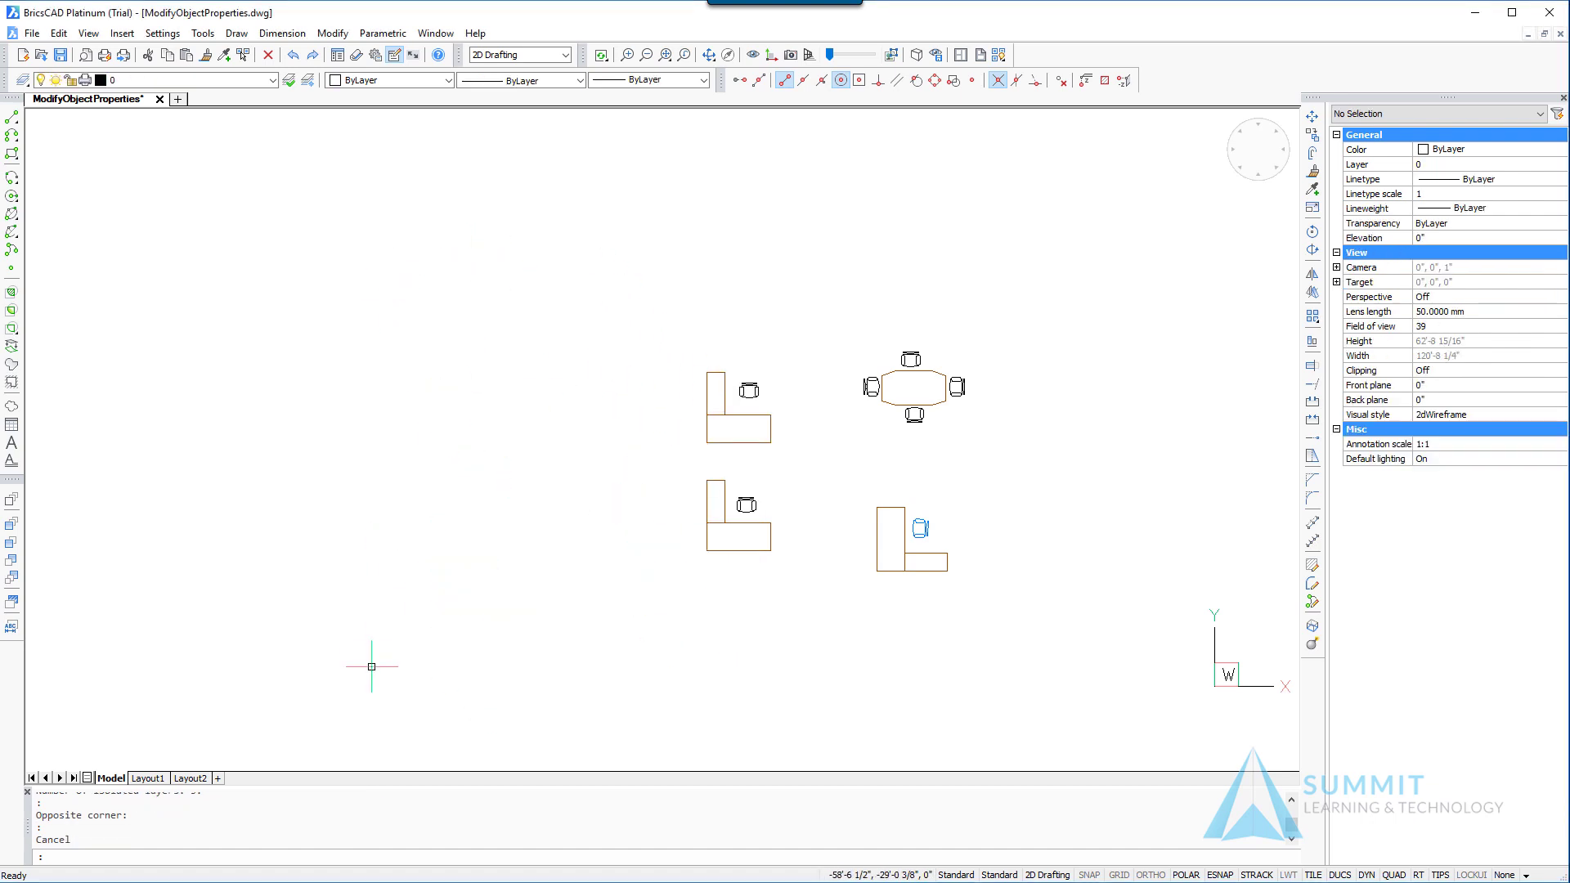
Switch the Furniture-HairSalon layer back on so the green salon furniture reappears
click(272, 81)
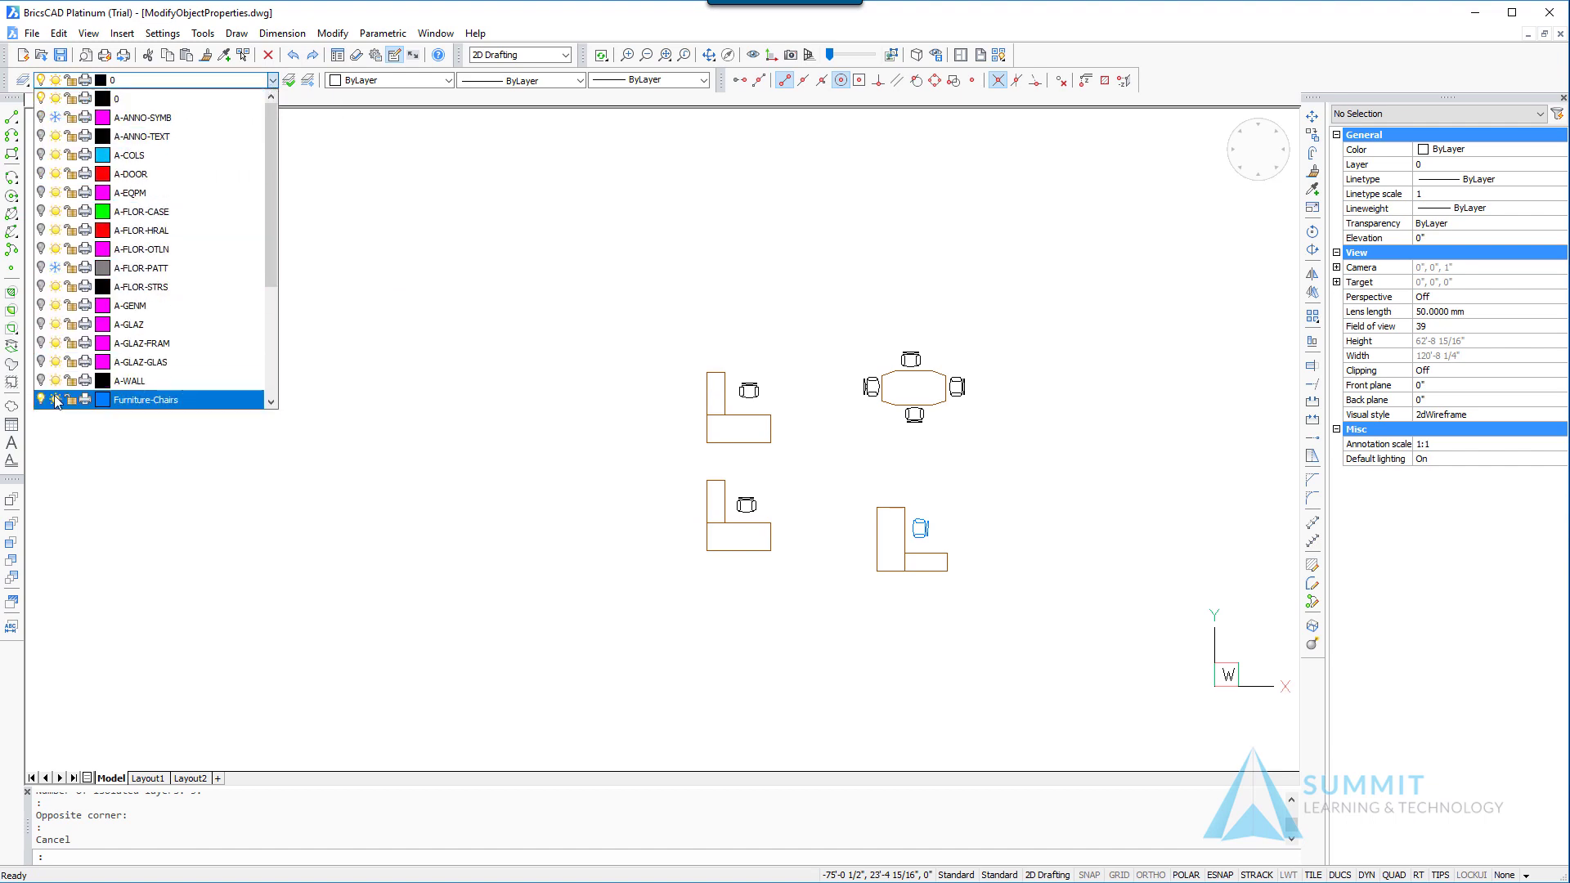
scroll(56, 399, down, 1)
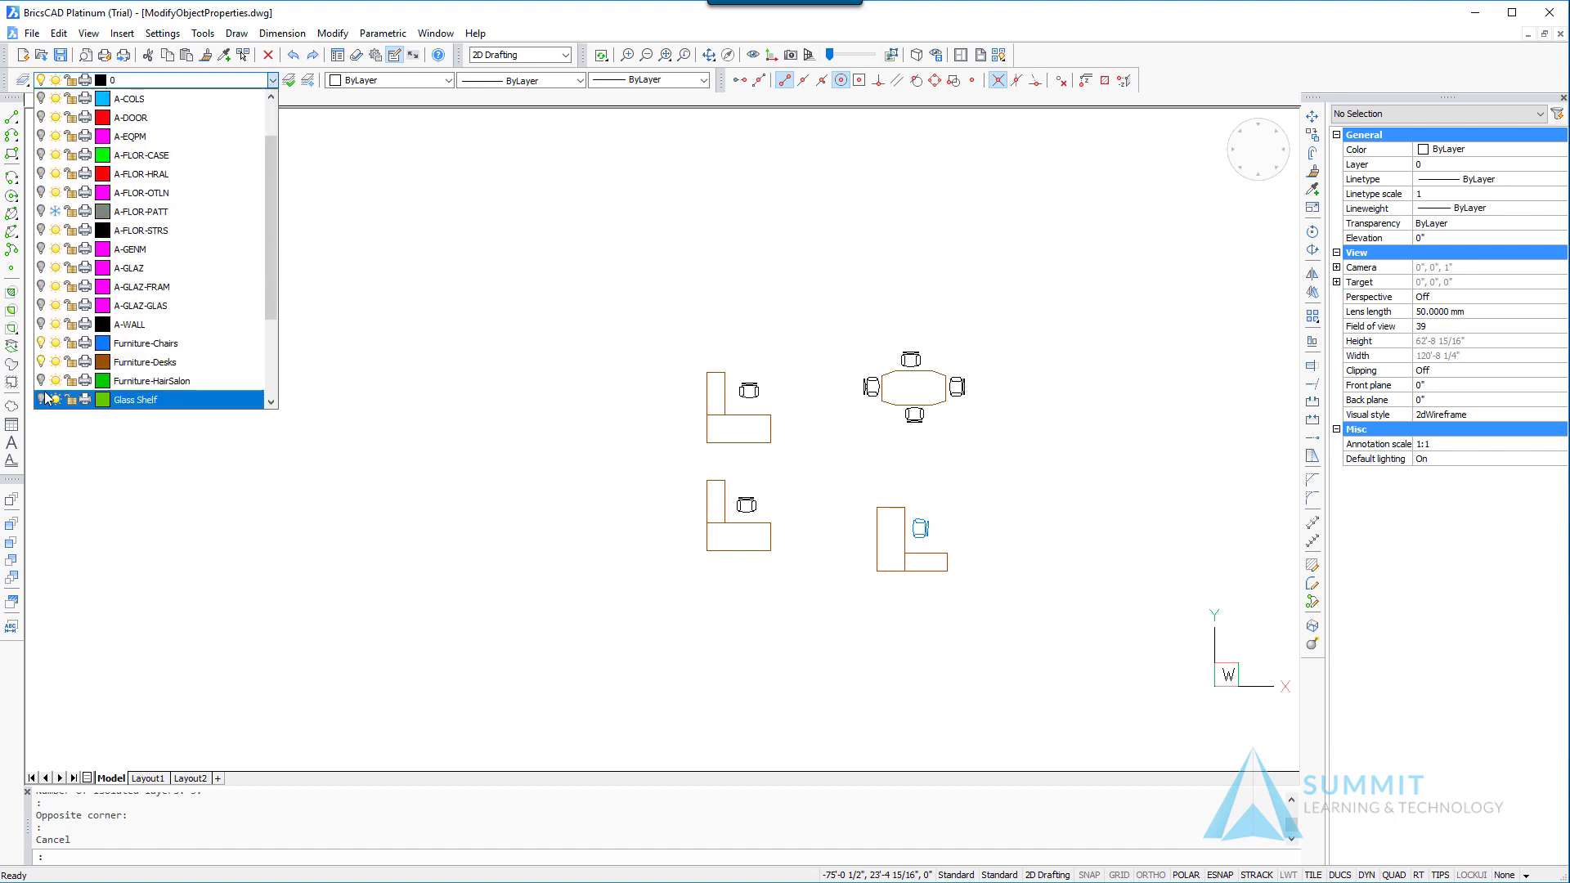
click(41, 382)
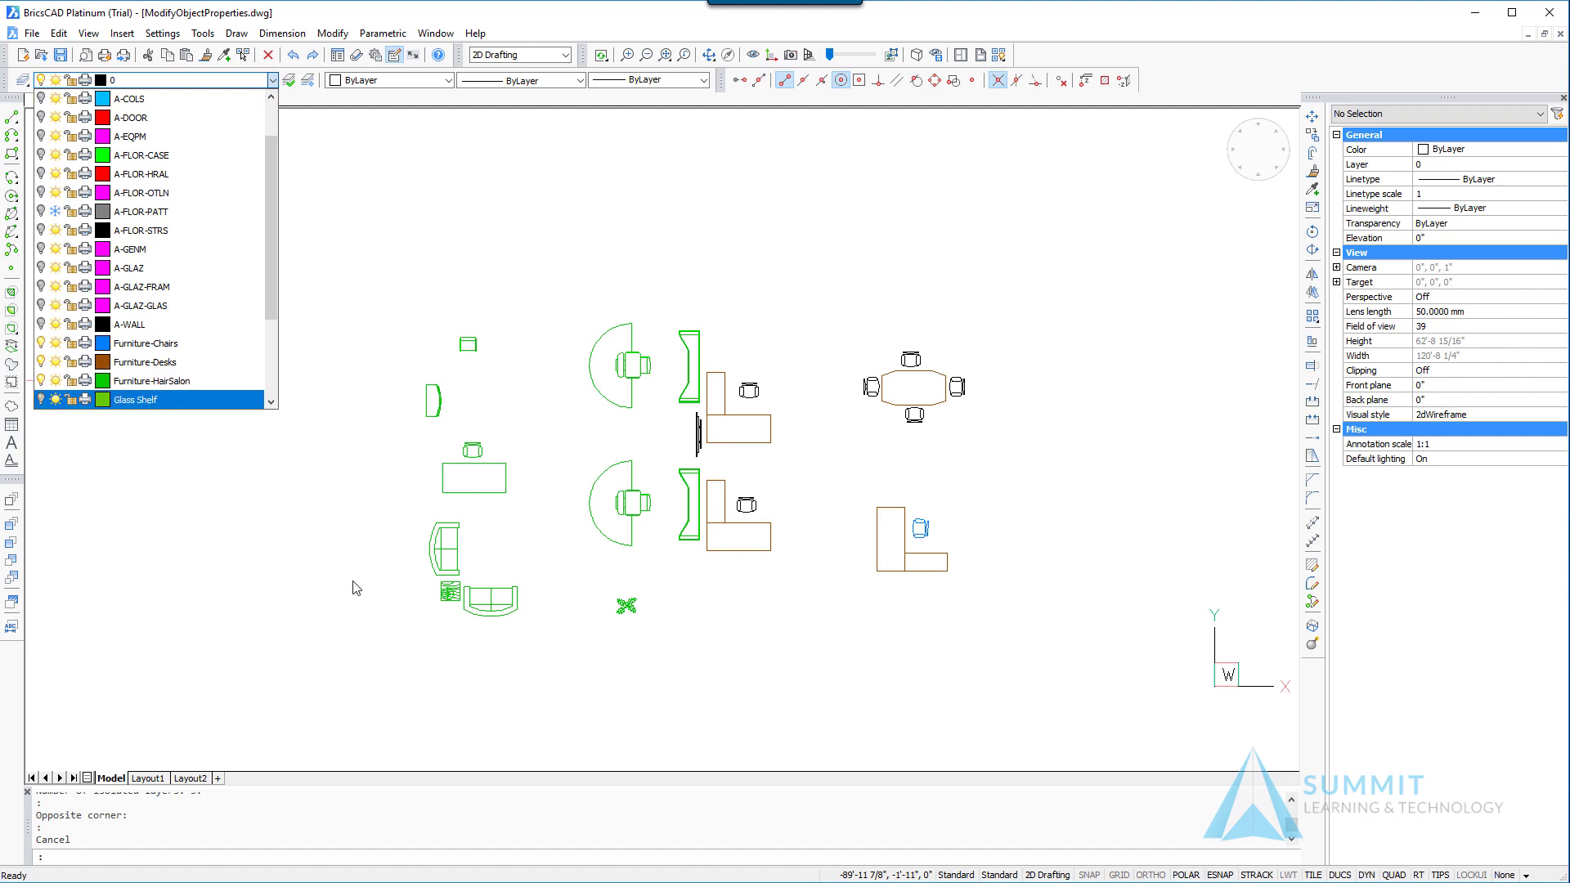
click(687, 696)
click(28, 737)
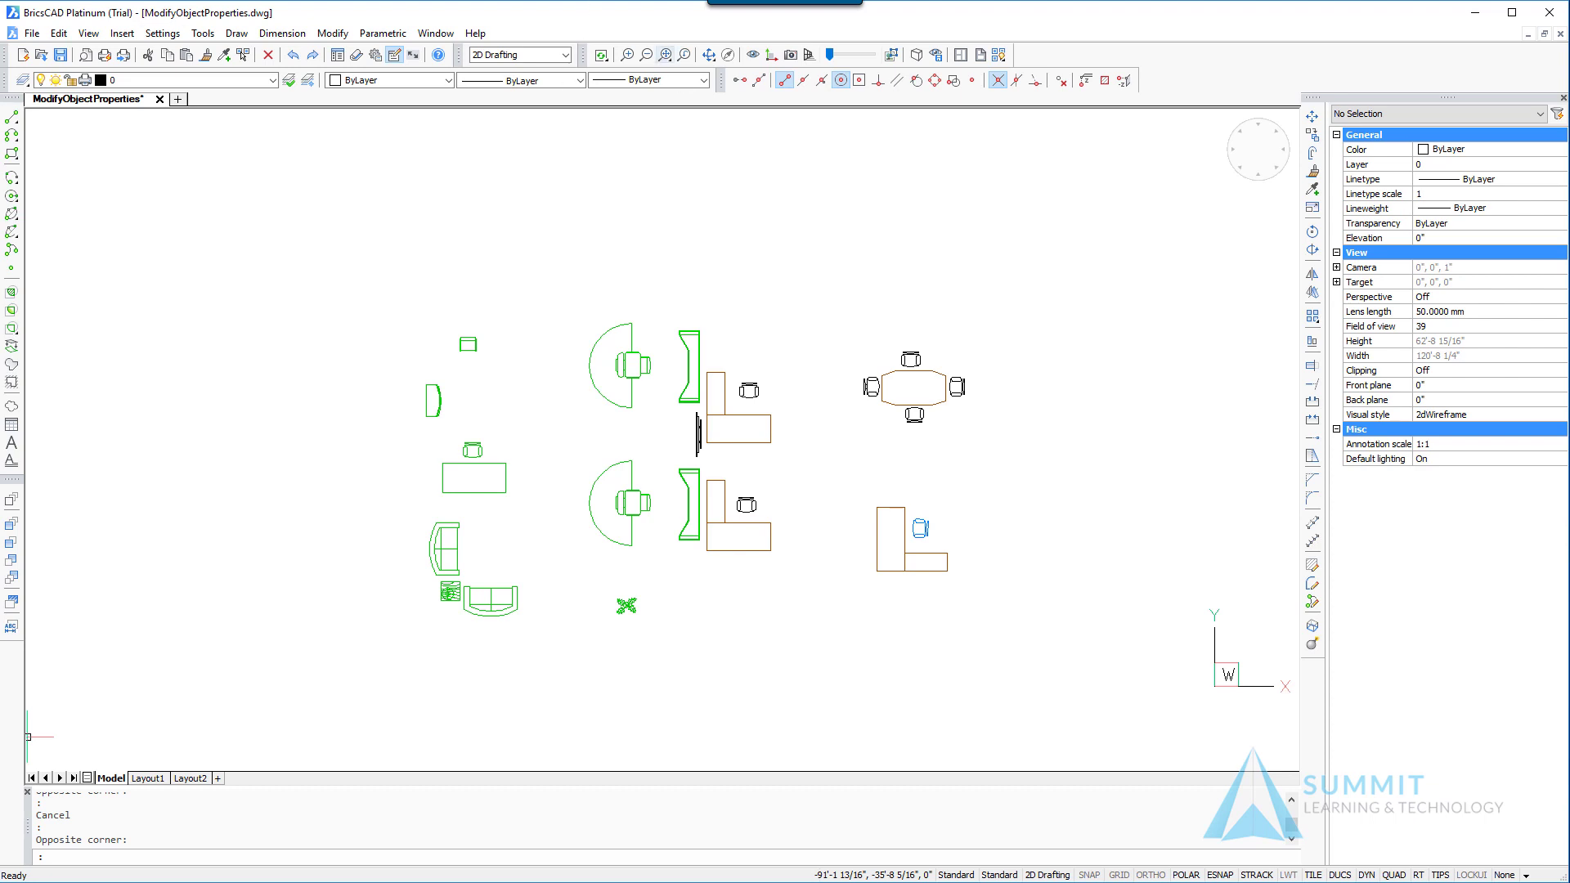
Change the upper semicircular arc's radius to 3' through the Quad Radius field
click(589, 382)
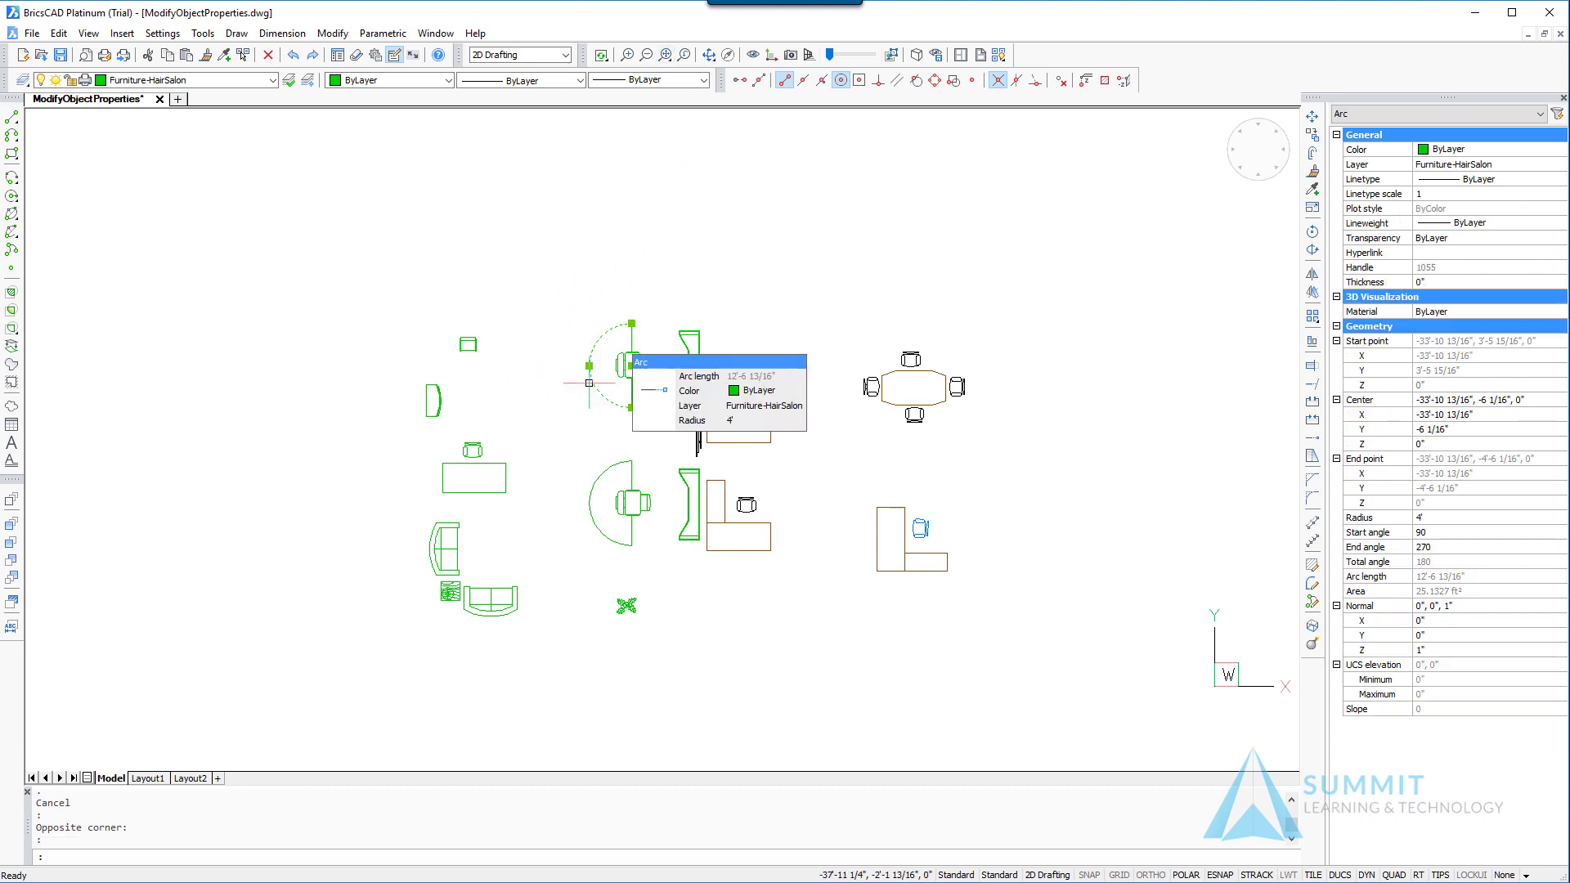
click(744, 421)
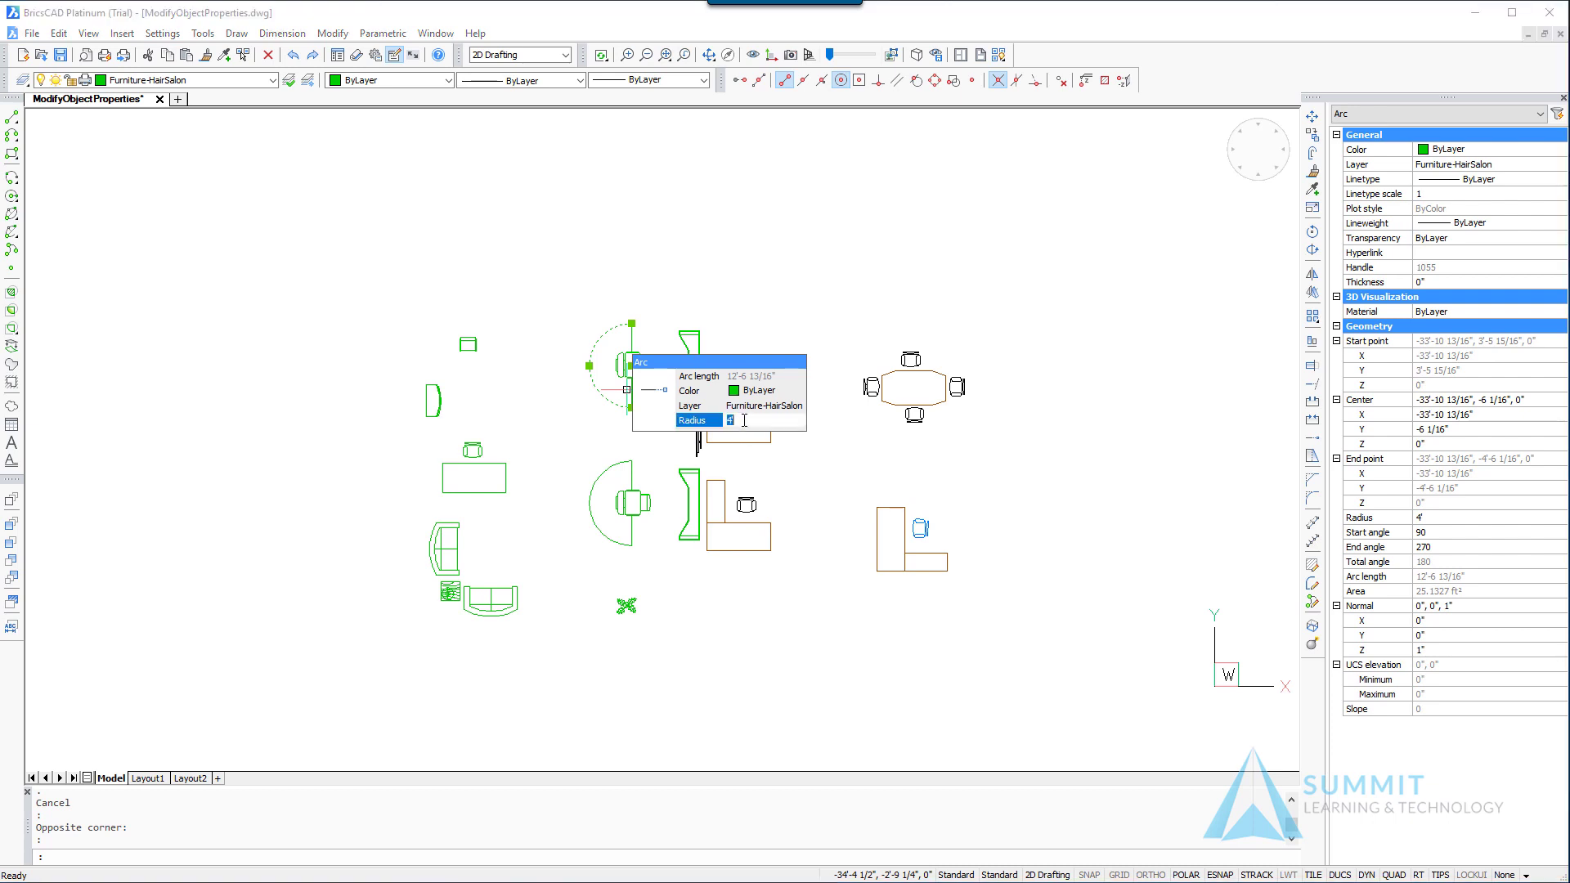
text(3')
key(Return)
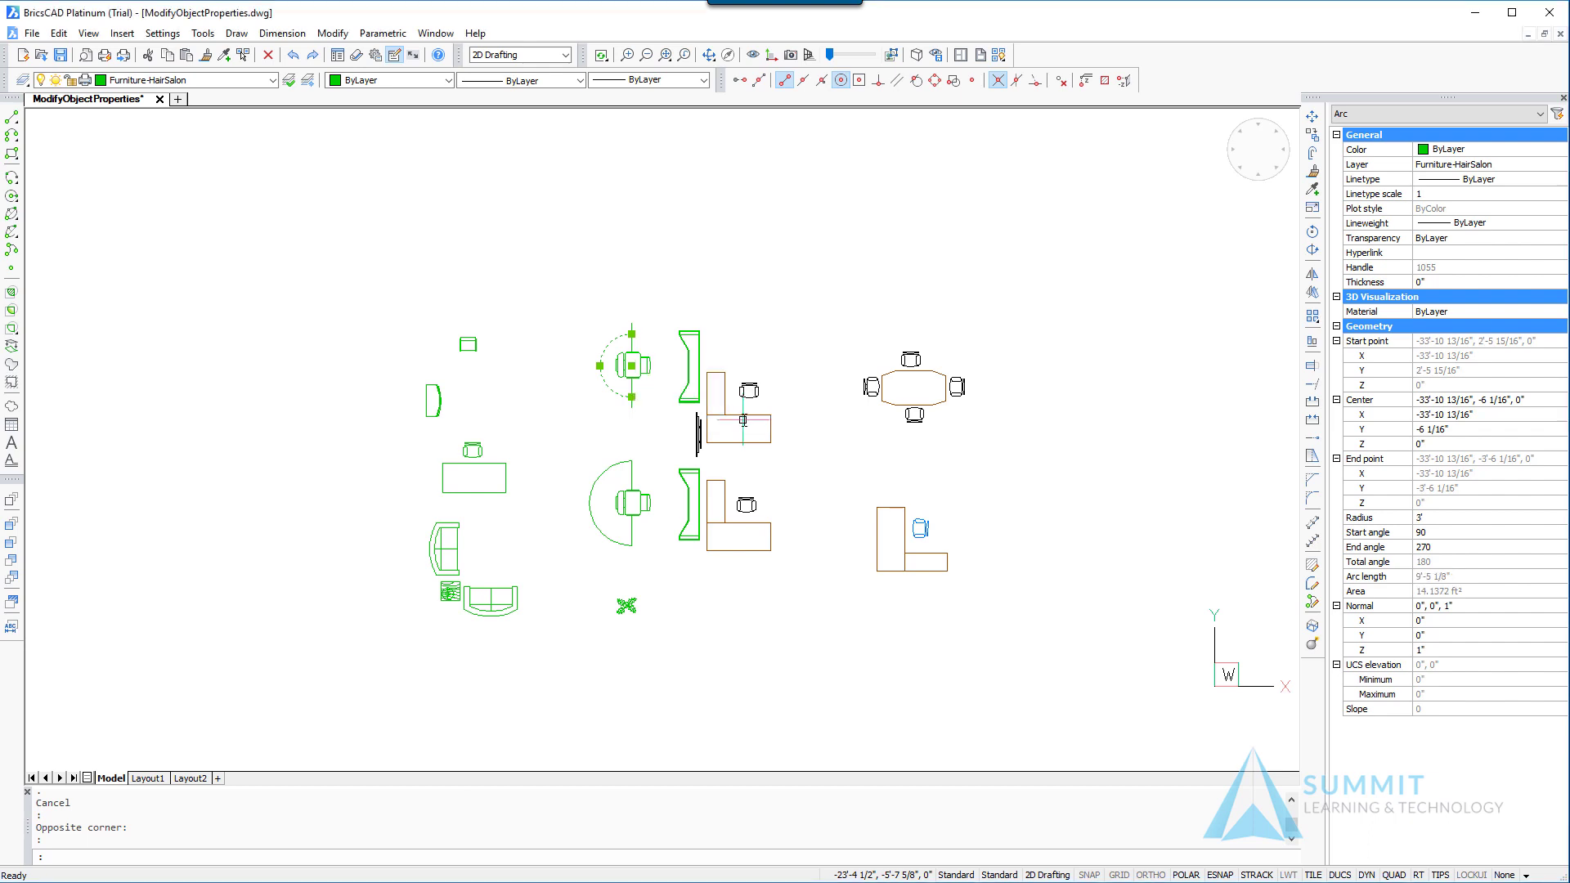